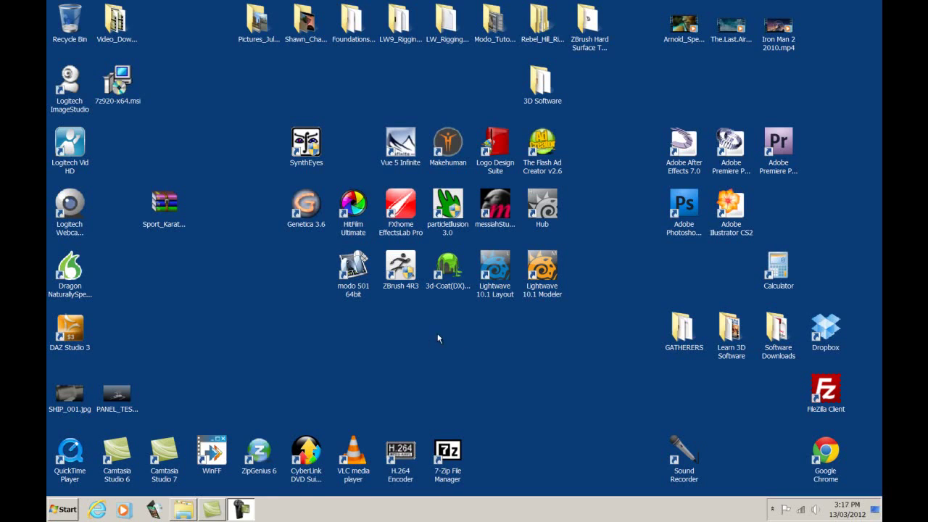
Select the Sport_Karate rar and browse its 7-Zip context menu without extracting.
left_click(164, 212)
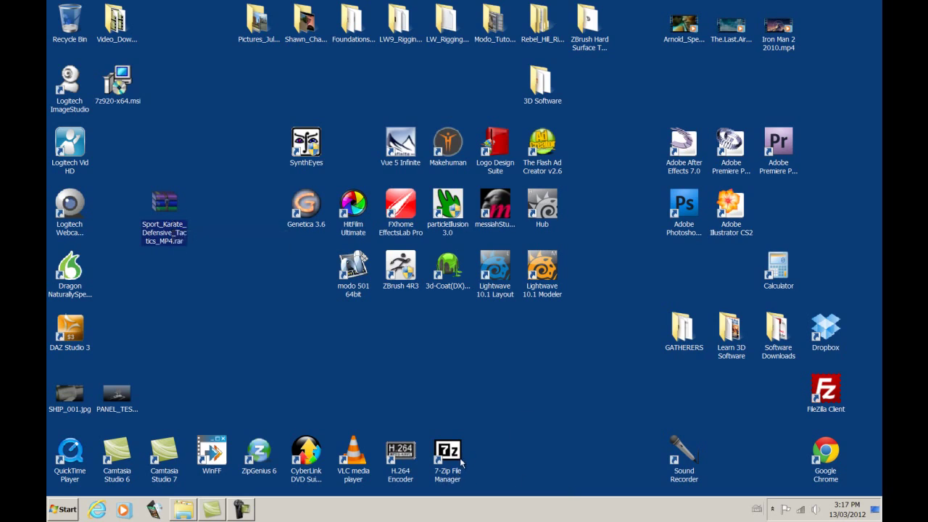
left_click(472, 384)
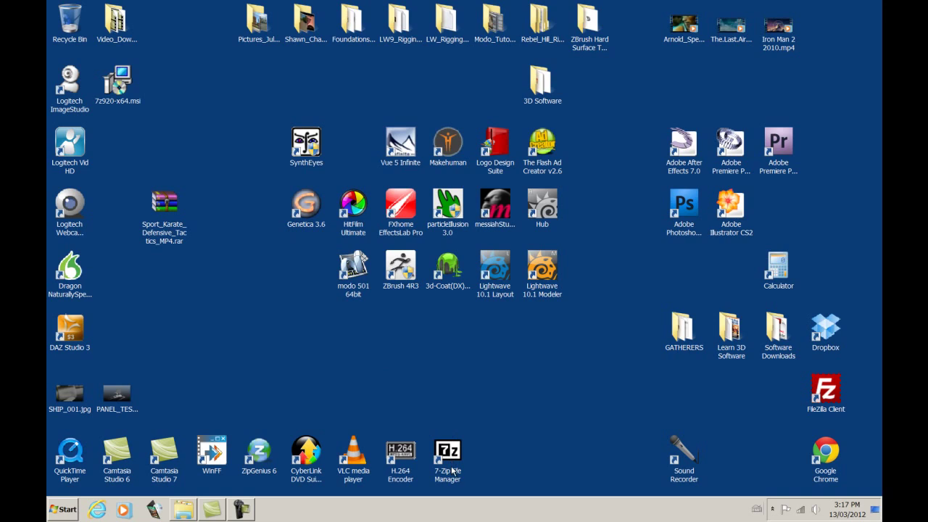
left_click(168, 206)
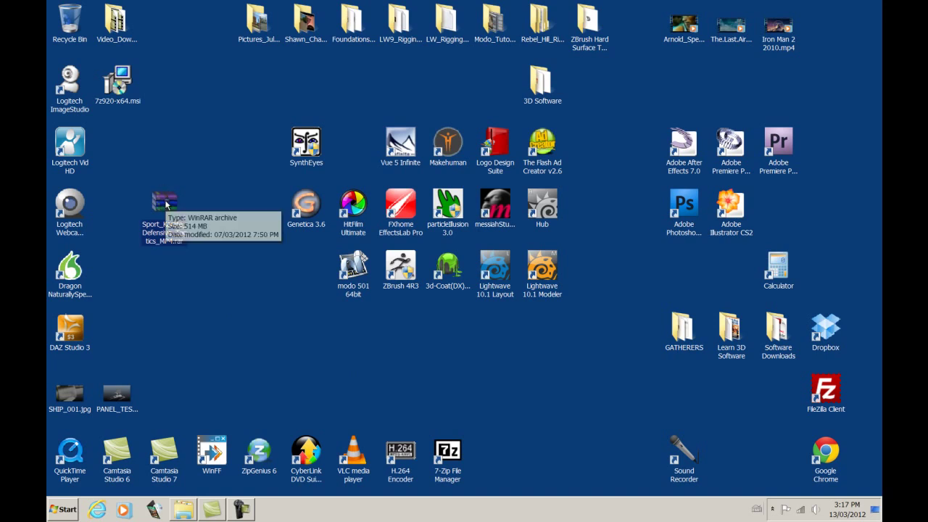
right_click(165, 203)
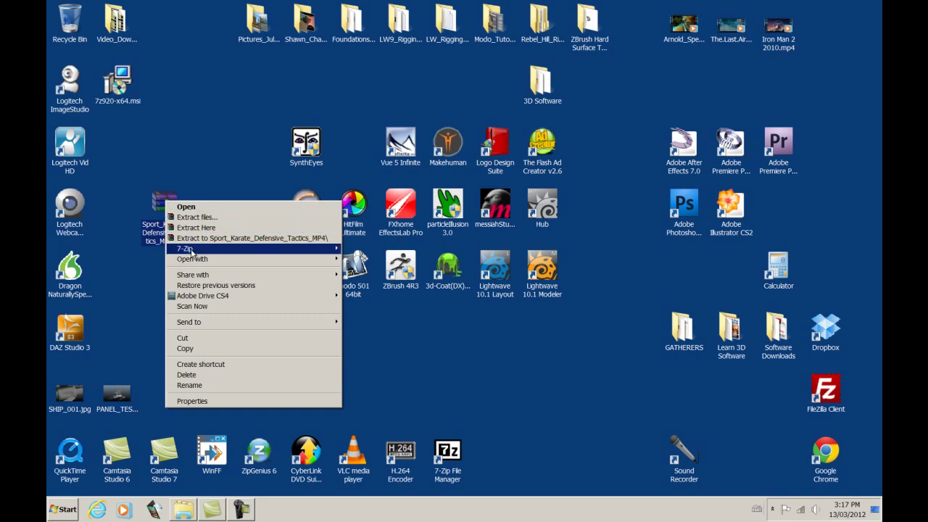
mouse_move(182, 252)
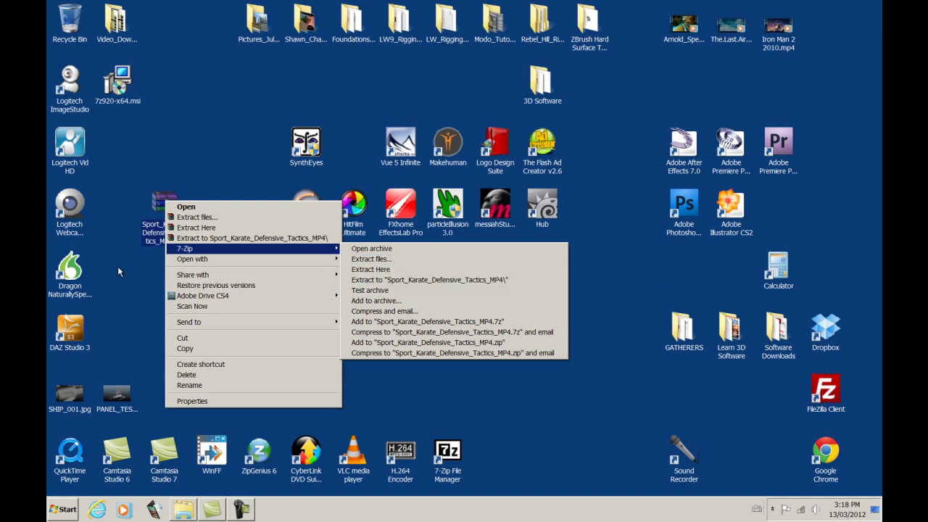
left_click(138, 273)
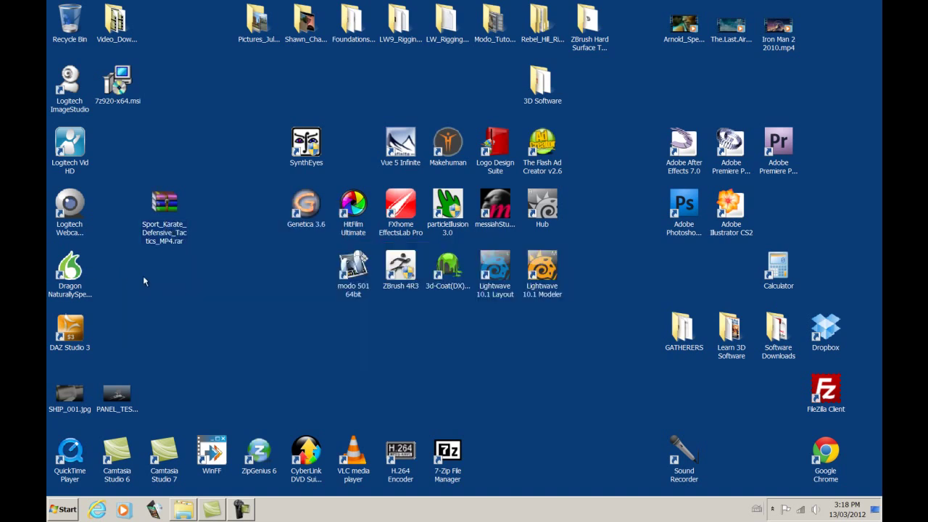
left_click(162, 208)
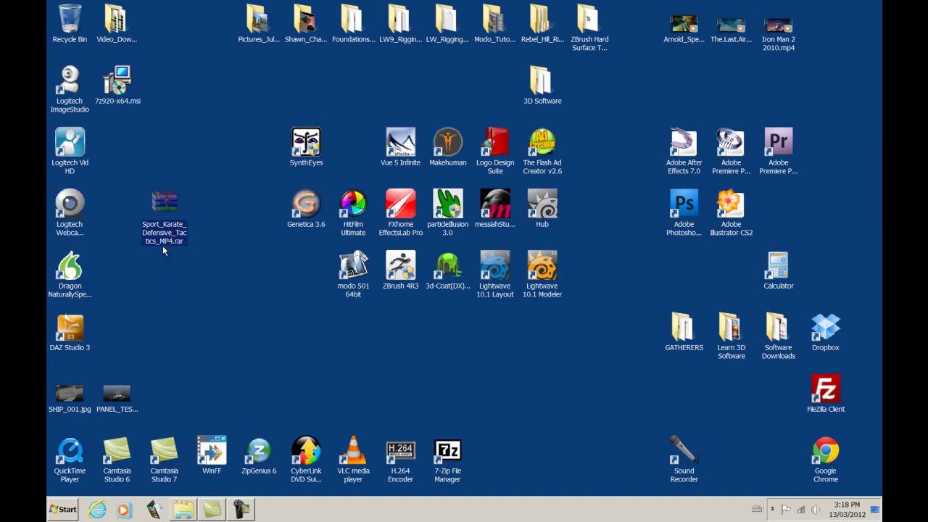
left_click(191, 308)
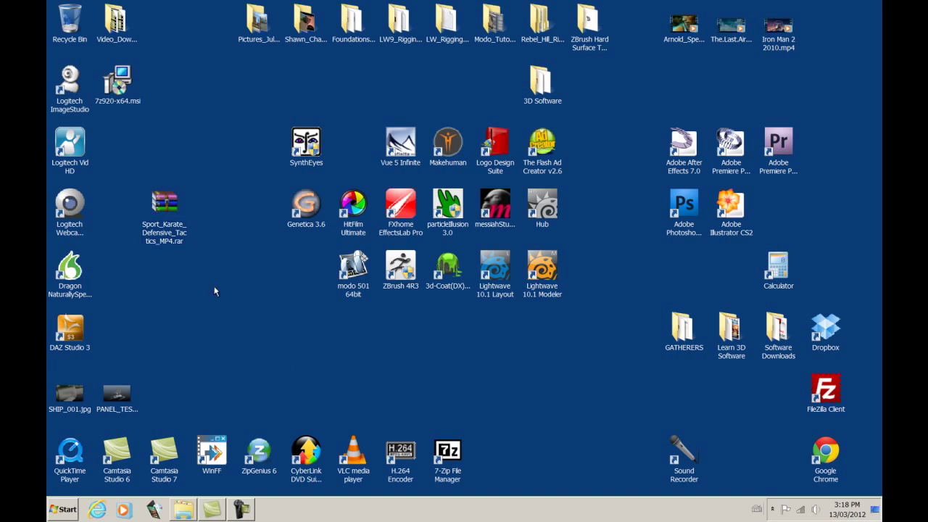
Extract the rar with 7-Zip into a Sport_Karate_Defensive_Tactics_MP4 folder on the desktop.
mouse_move(163, 214)
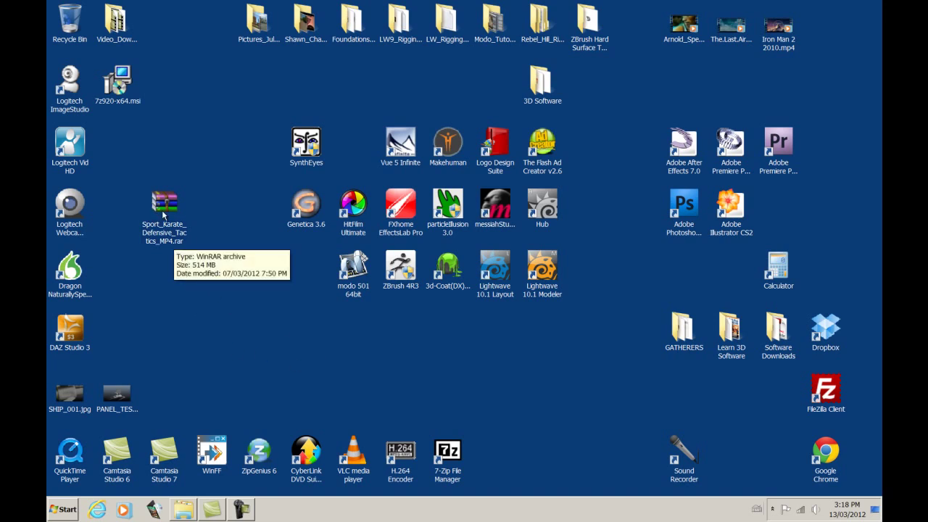
right_click(162, 210)
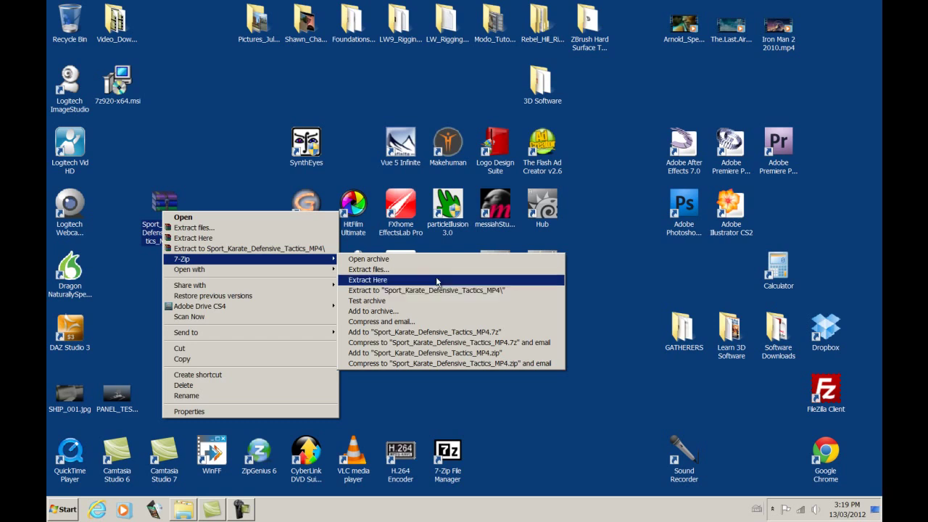
left_click(282, 172)
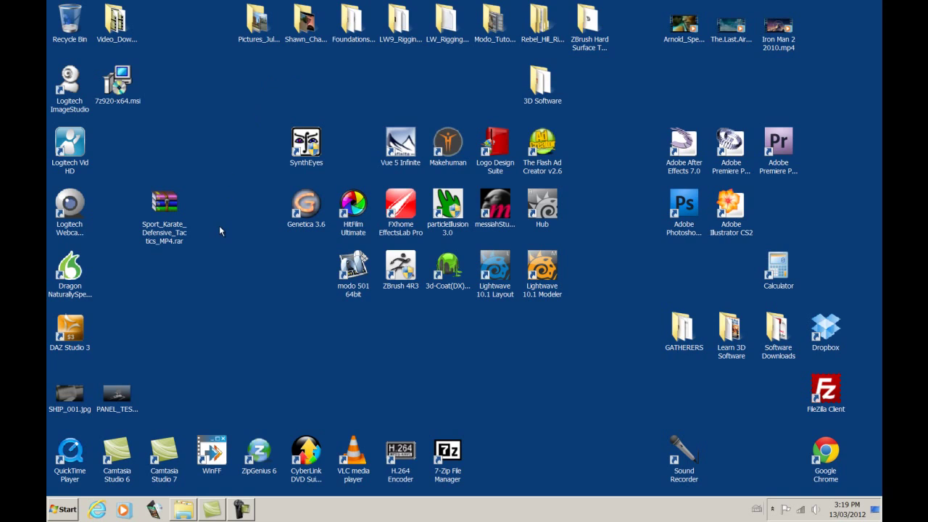
left_click(164, 203)
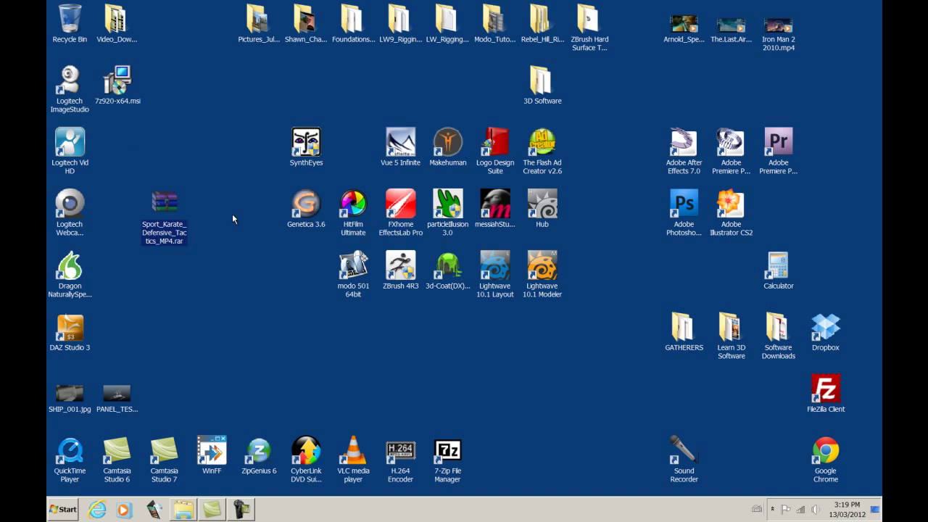
right_click(166, 204)
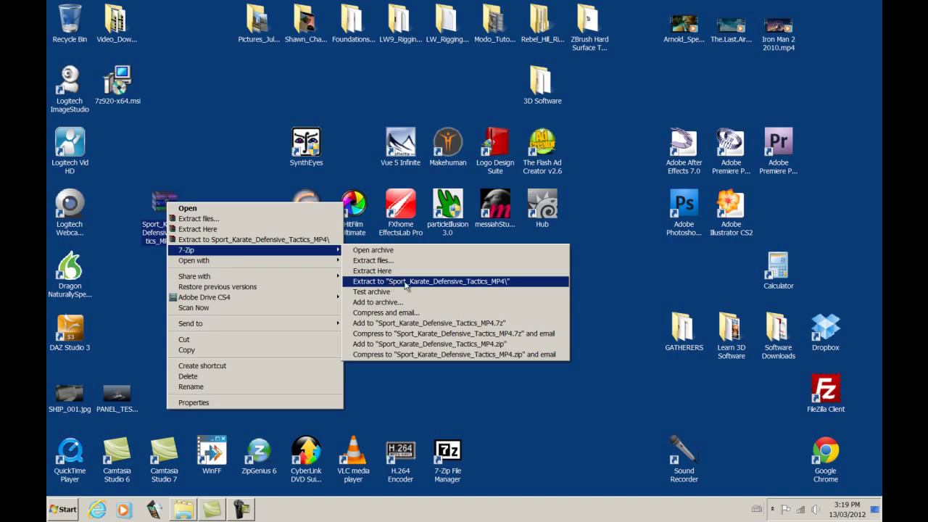
left_click(431, 282)
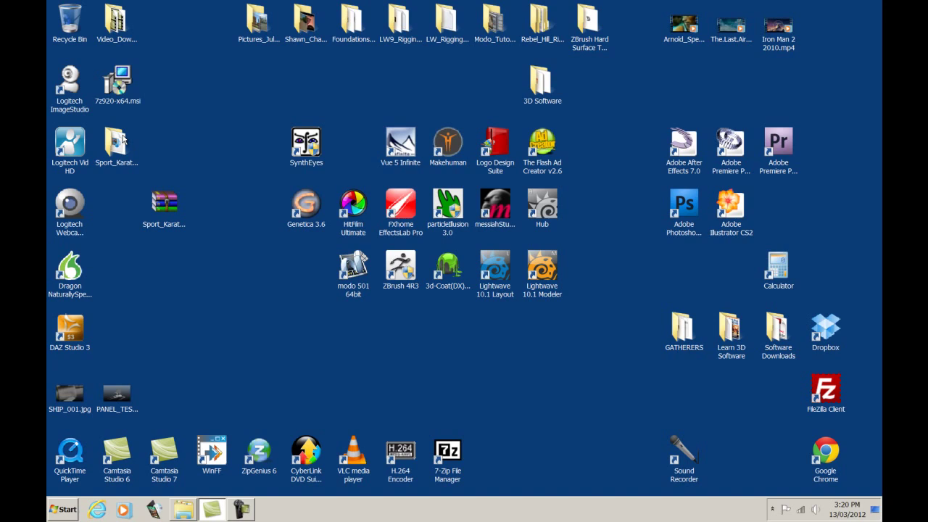
Open the extracted folder and compare the archive's and folder's sizes.
double_click(124, 140)
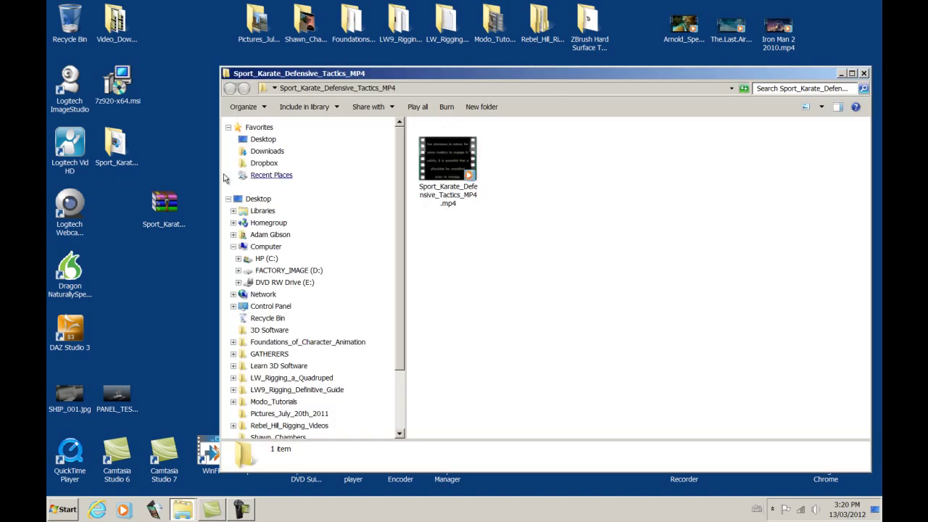
left_click(125, 168)
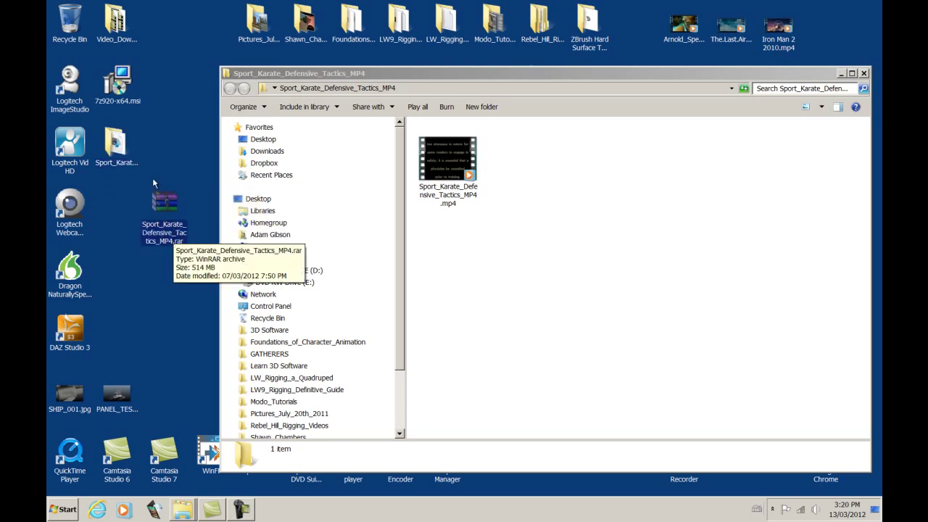
left_click(123, 154)
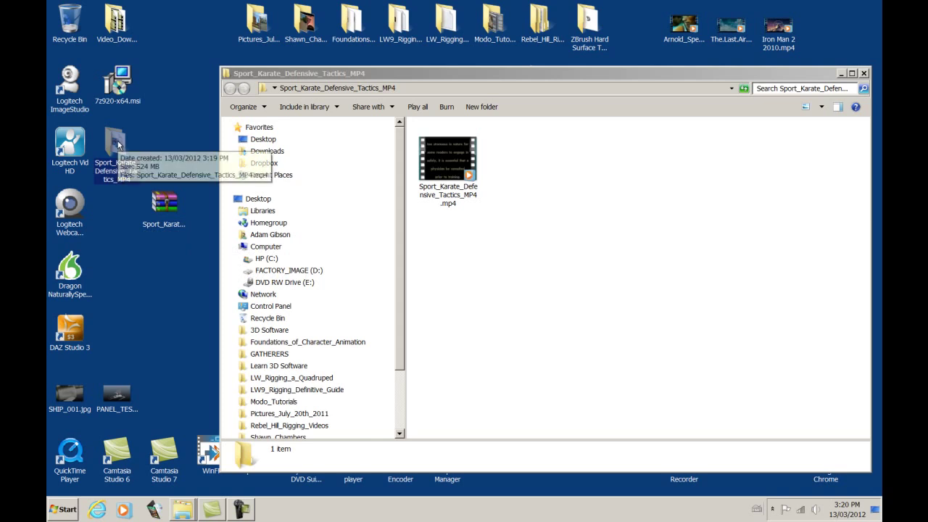
Select Sport_Karate_Defensive_Tactics_MP4.mp4, maximize the window, and play the video.
left_click(464, 166)
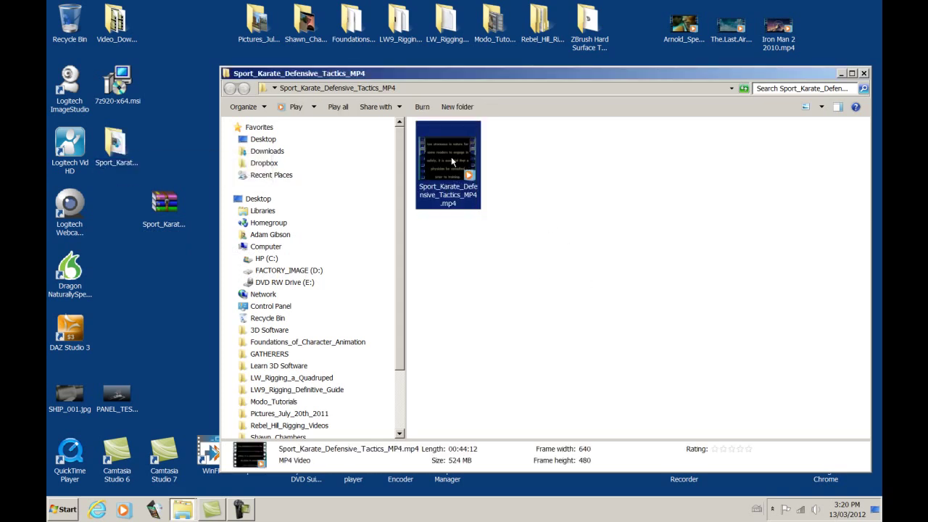
left_click(852, 73)
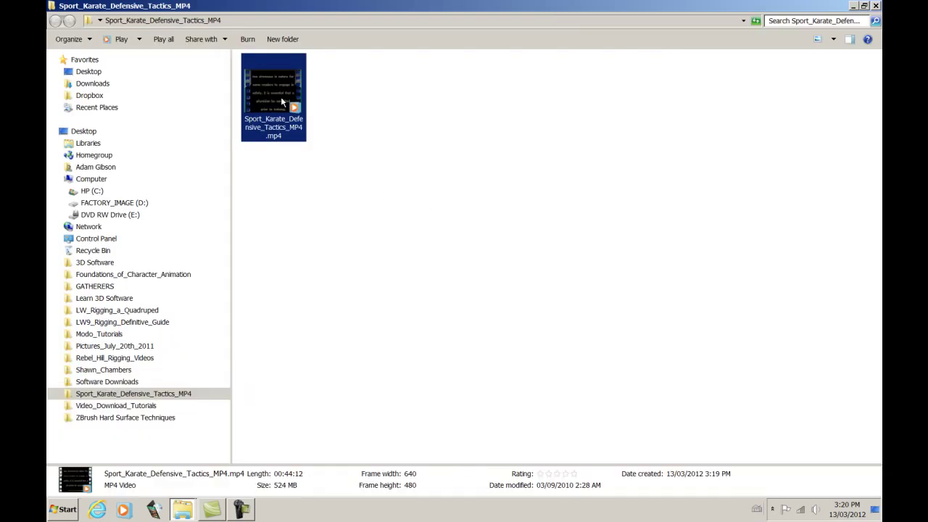
double_click(282, 101)
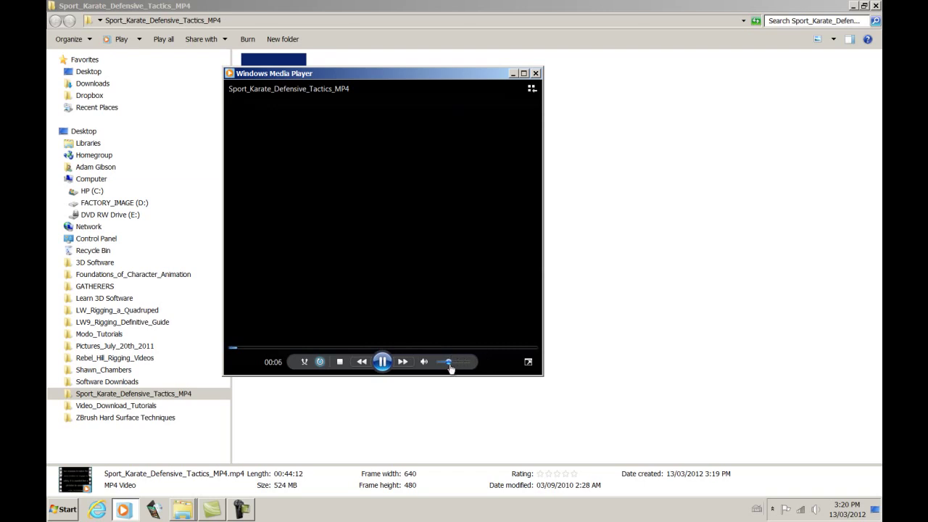
Lower the volume and skip ahead through the video to the SIDEKICK DEFENSES section.
left_click_drag(449, 366, 438, 365)
left_click(304, 349)
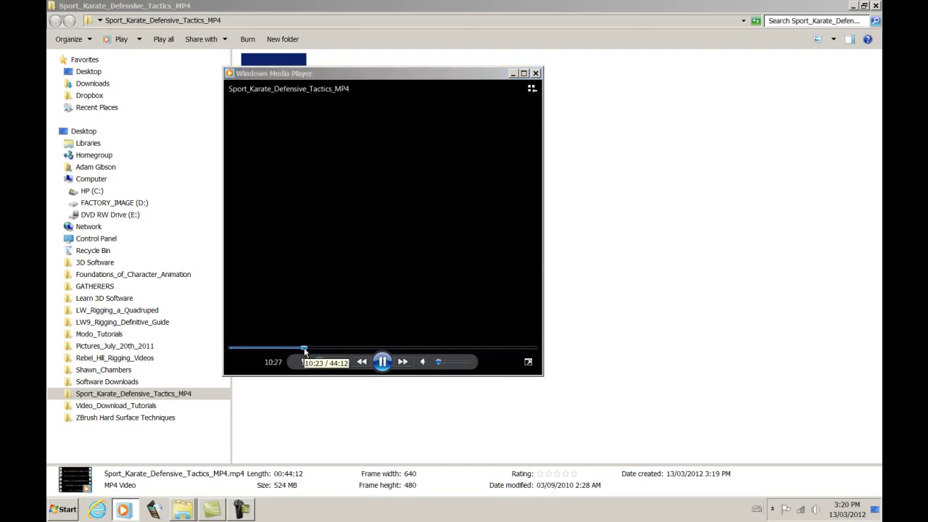
left_click(372, 348)
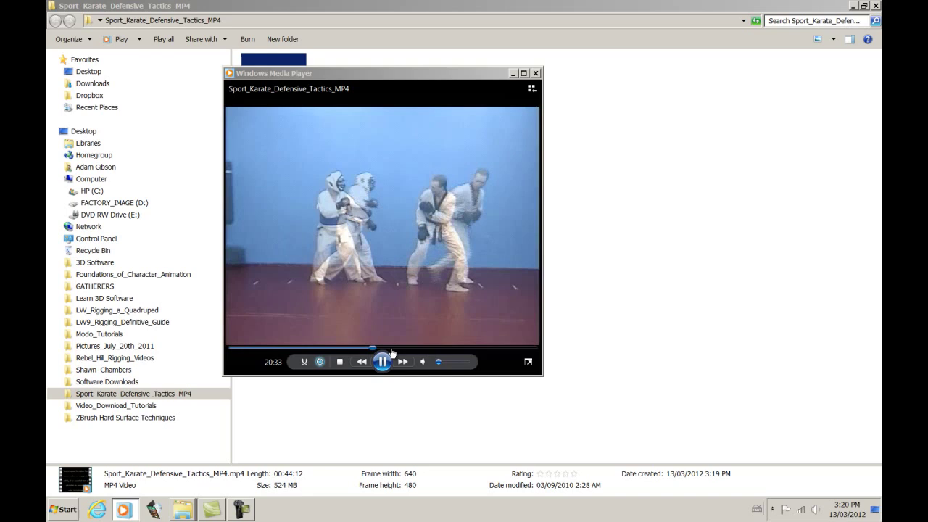
left_click(476, 349)
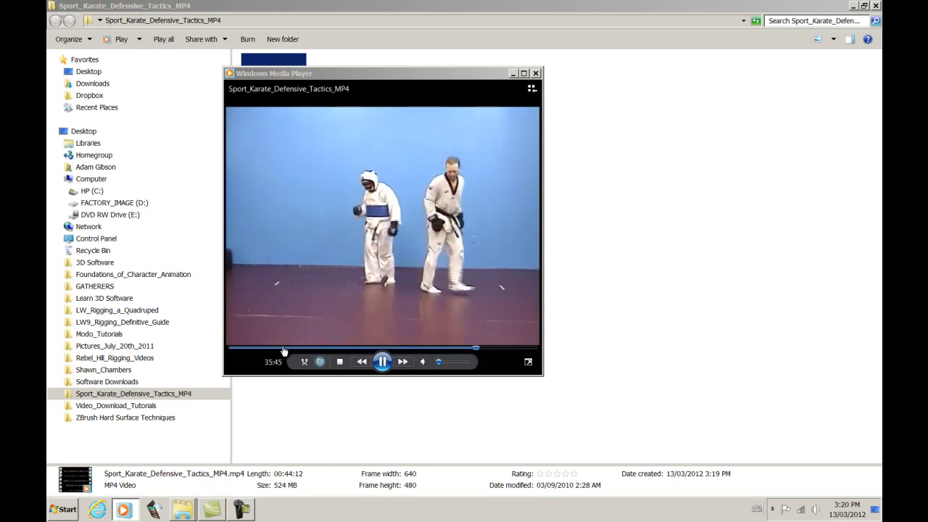
left_click(451, 348)
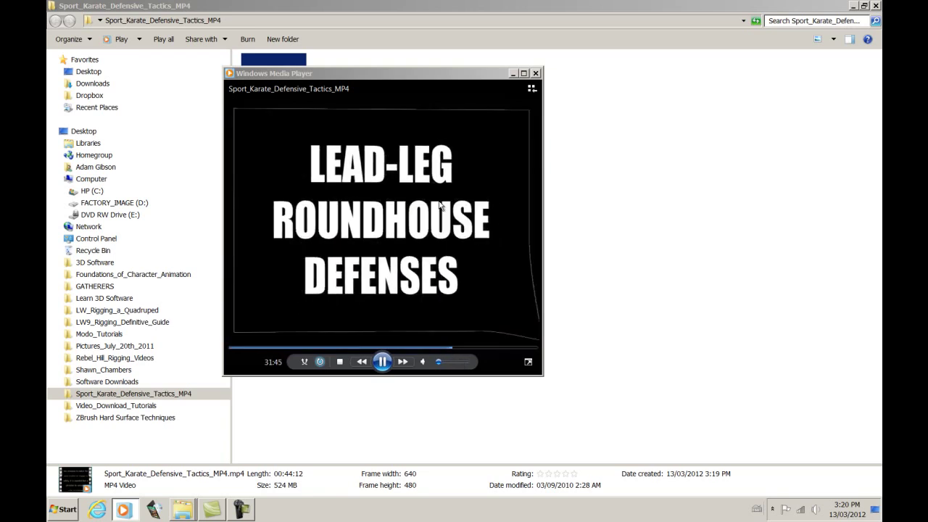
left_click(480, 349)
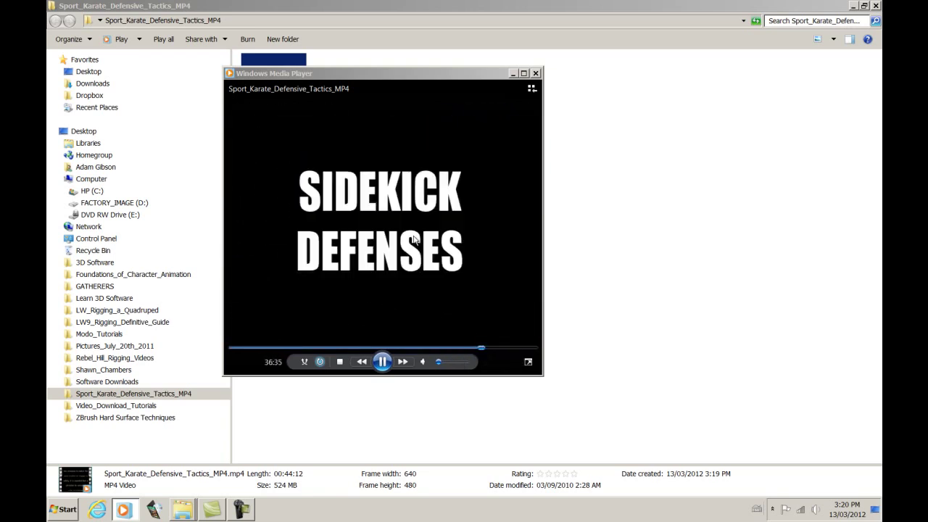
Jump back to REVERSE PUNCH DEFENSES and around 10 minutes, then pause and close the player.
left_click(392, 348)
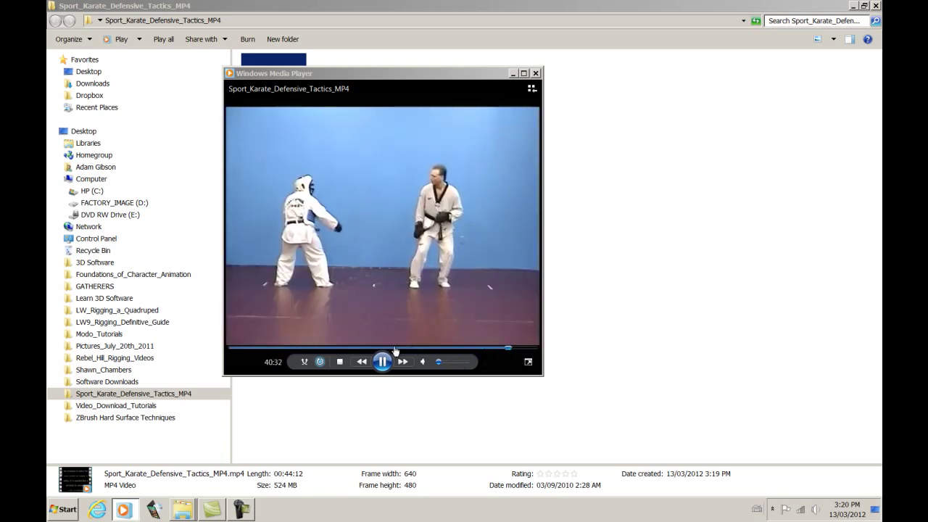
left_click(342, 348)
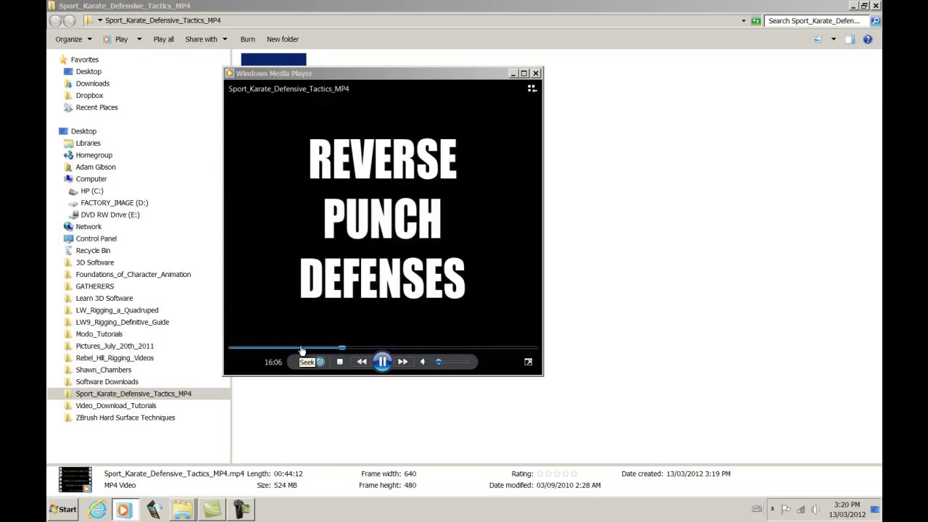
left_click(302, 349)
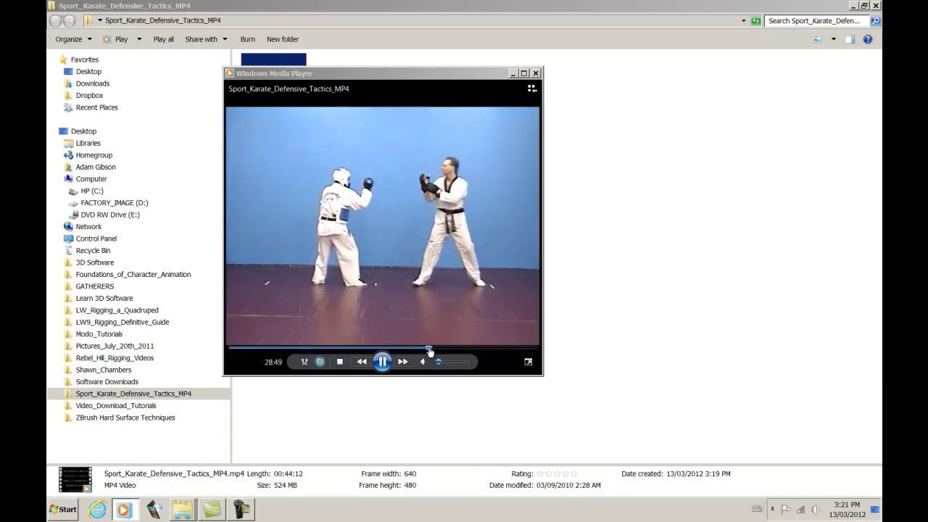
left_click(429, 349)
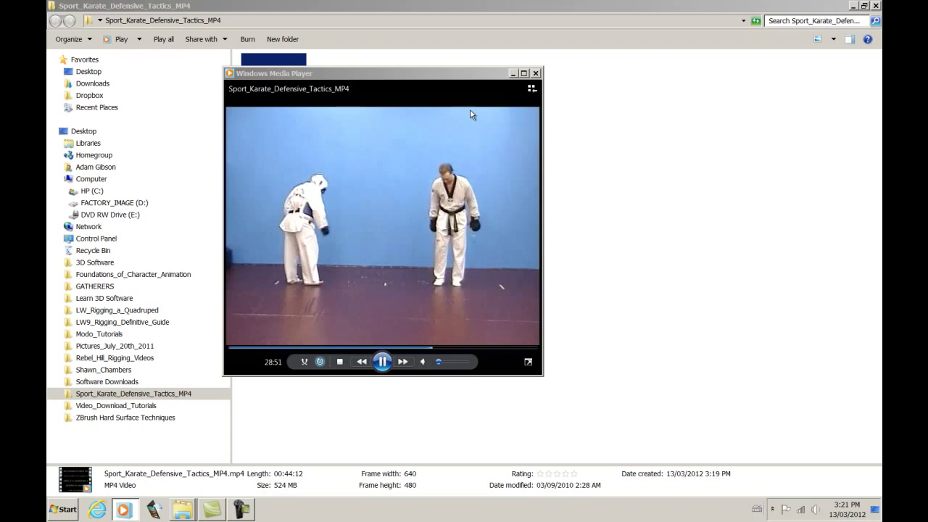
left_click(351, 116)
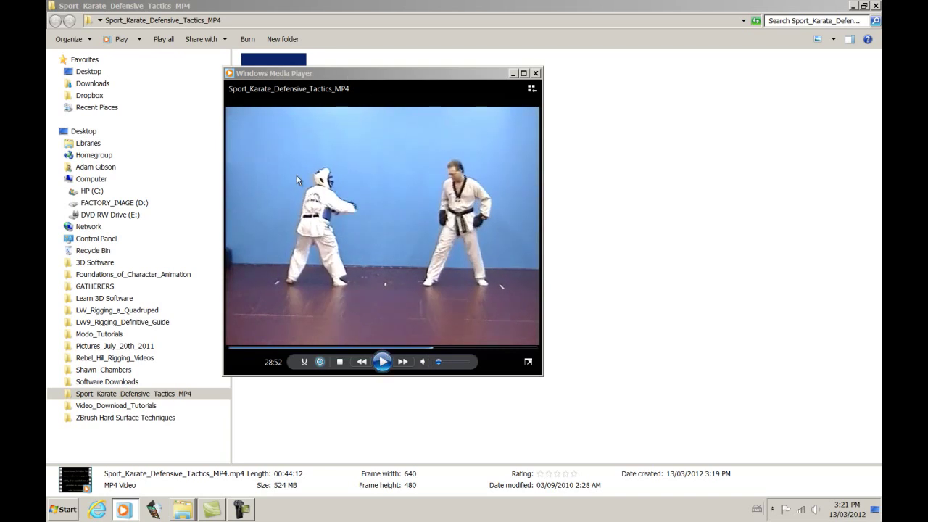
left_click(536, 74)
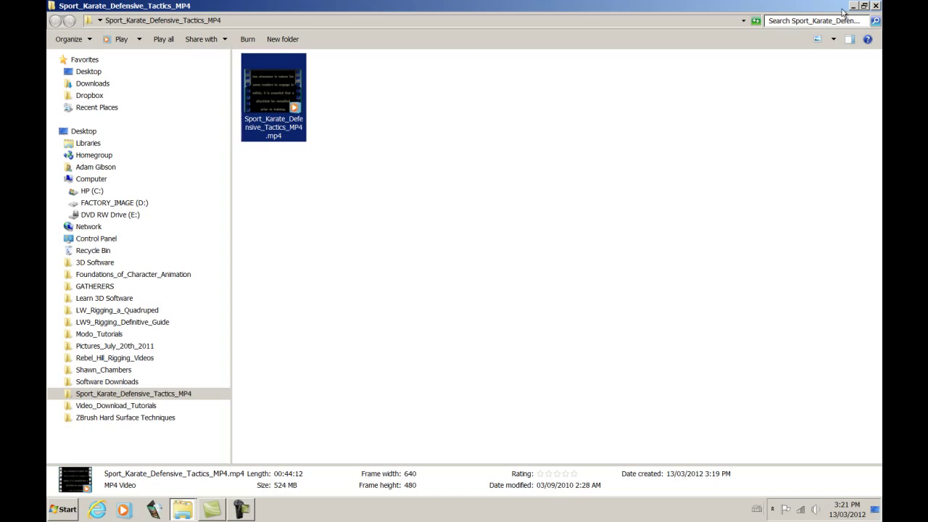
Close the folder window and extract the rar again to its own named folder.
left_click(876, 6)
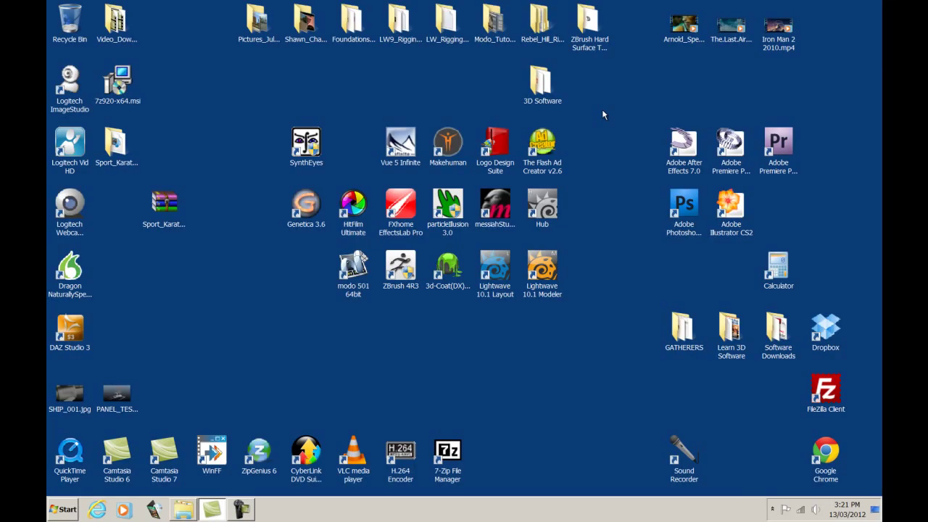
left_click(173, 206)
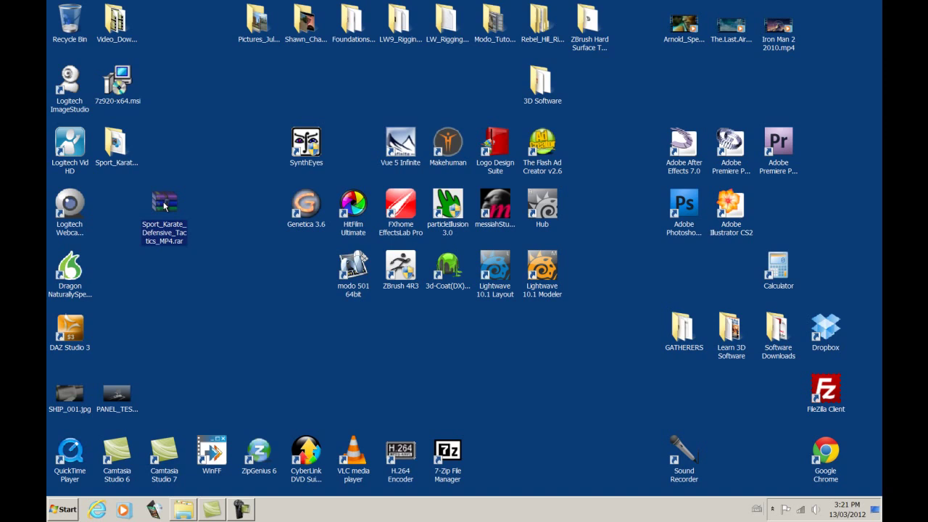
right_click(164, 206)
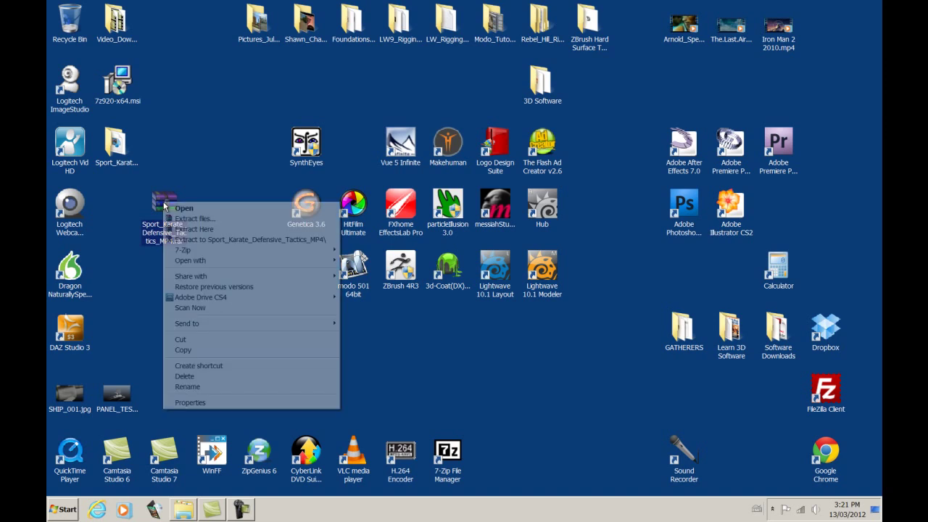
left_click(213, 244)
Delete the extracted Sport_Karate_Defensive_Tactics_MP4 folder to the Recycle Bin.
left_click(114, 144)
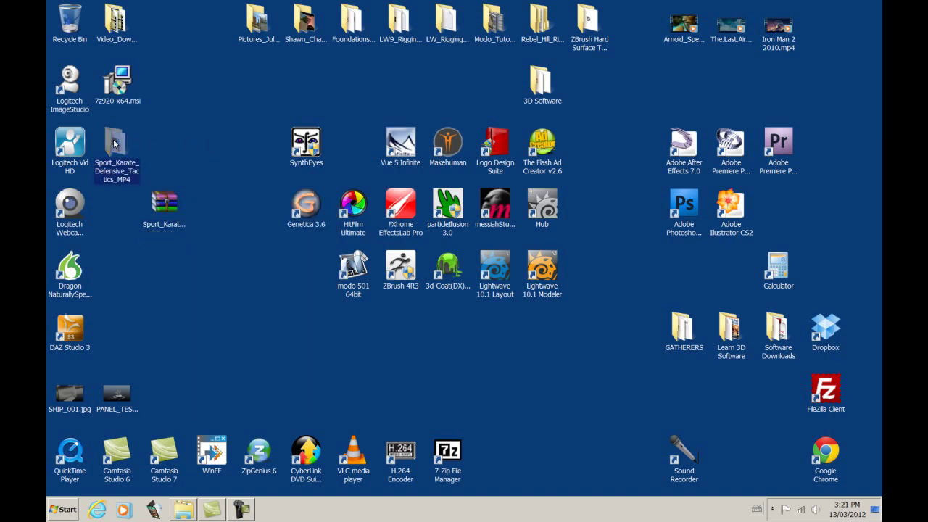
right_click(114, 144)
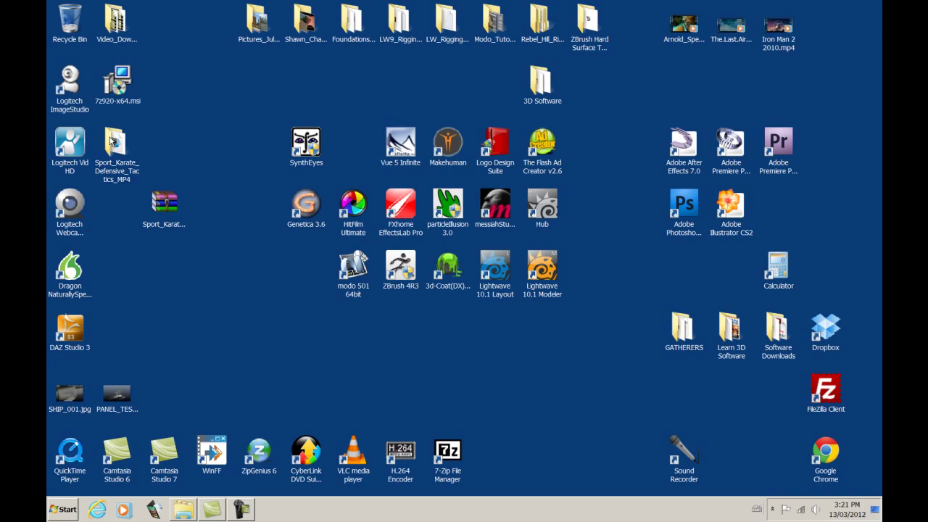
left_click(112, 142)
right_click(113, 142)
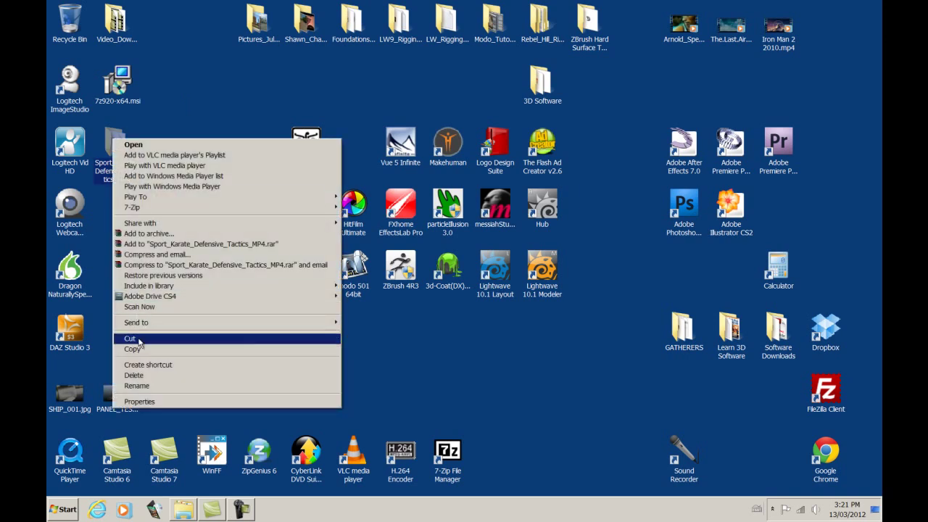
left_click(140, 375)
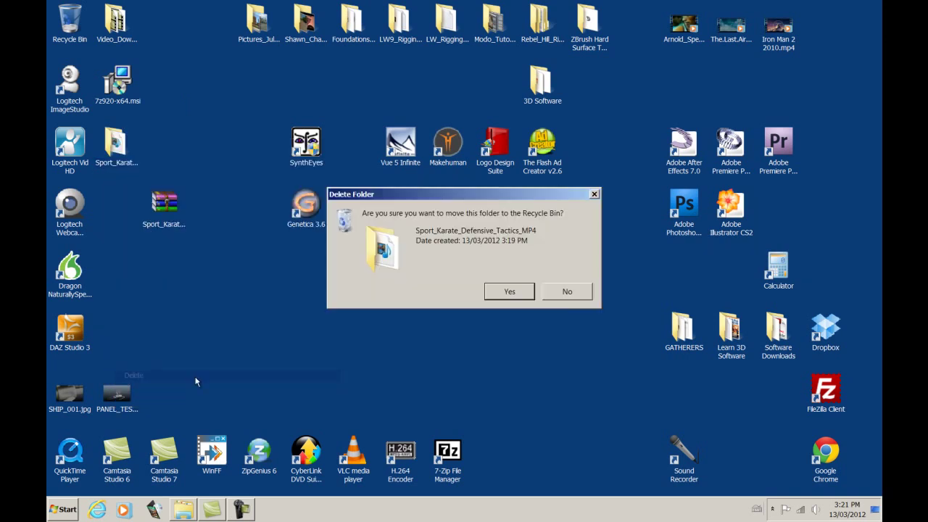
left_click(510, 291)
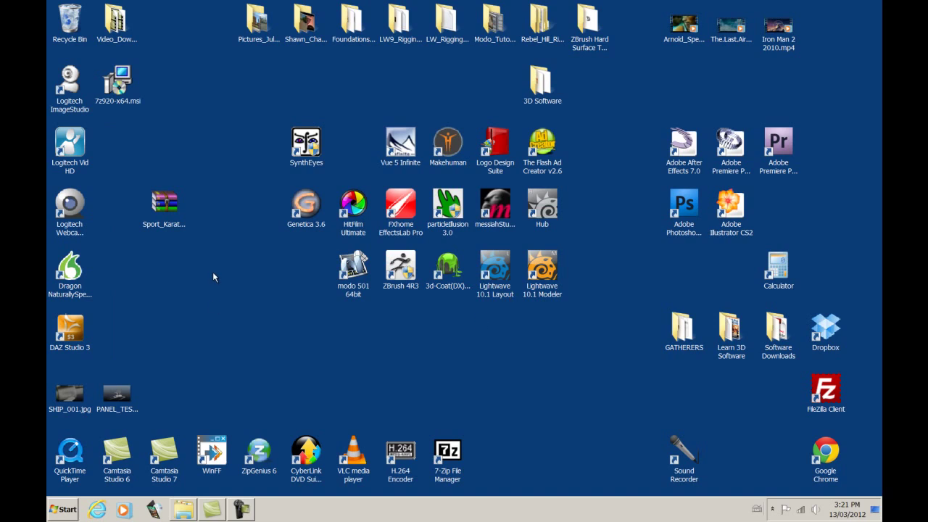
Use 7-Zip Extract Here to put the 524 MB mp4 directly on the desktop, then select it.
right_click(166, 204)
mouse_move(190, 252)
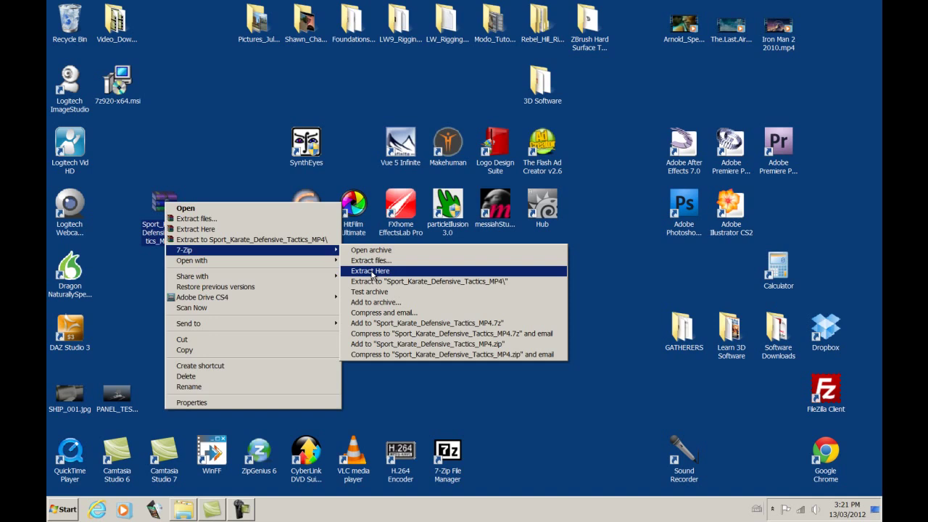
left_click(372, 273)
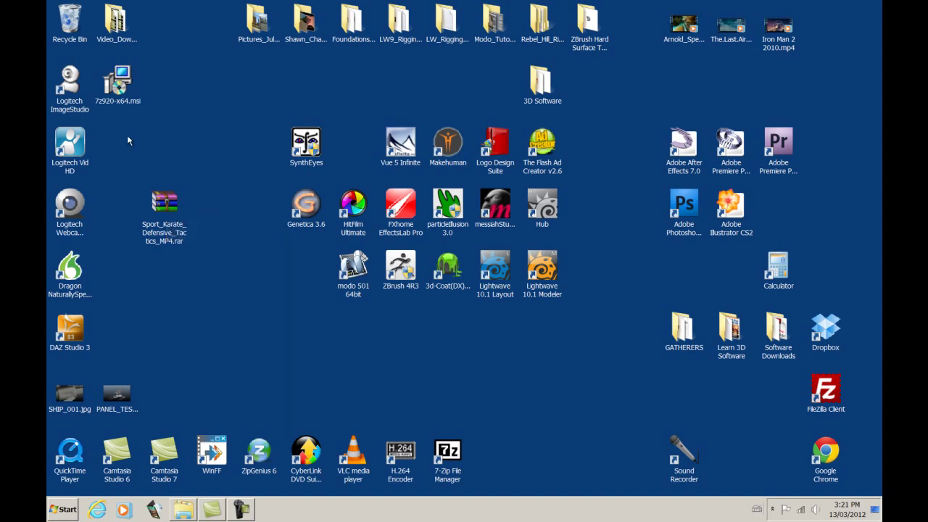
right_click(169, 205)
mouse_move(319, 249)
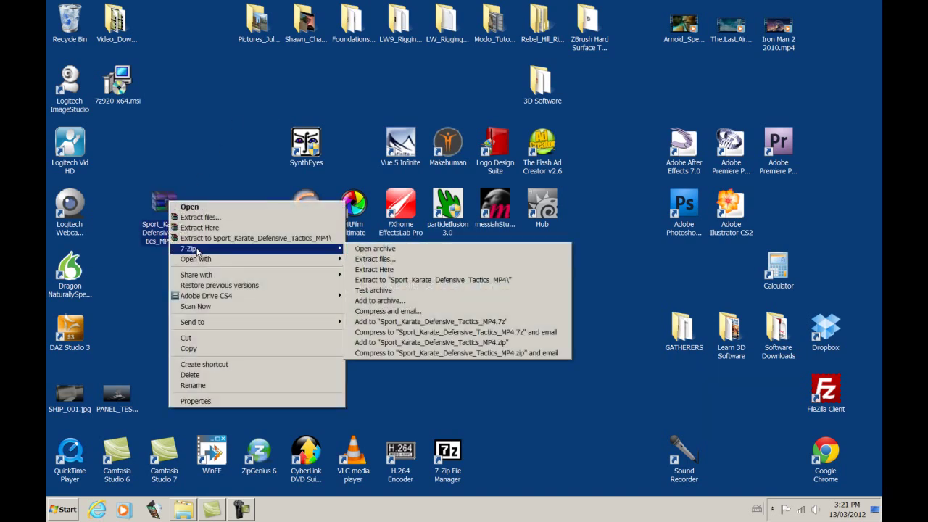
left_click(379, 269)
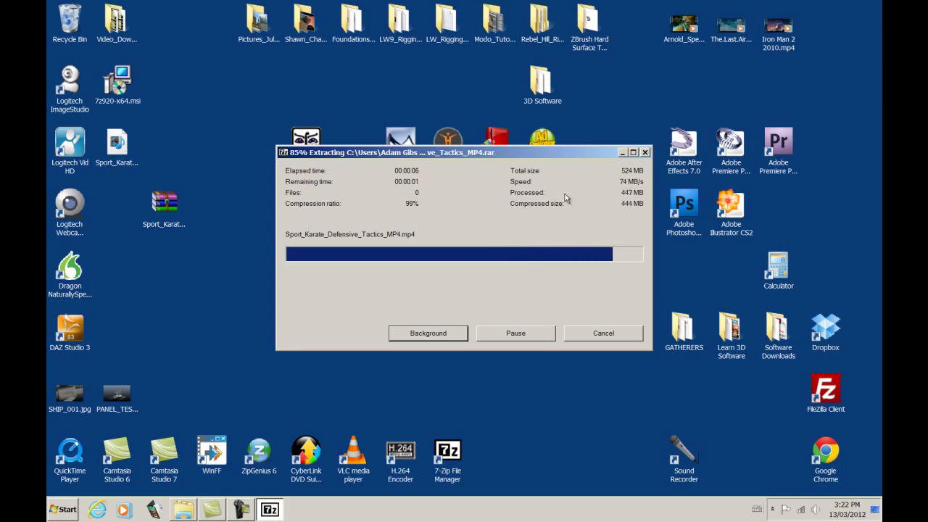
left_click(122, 147)
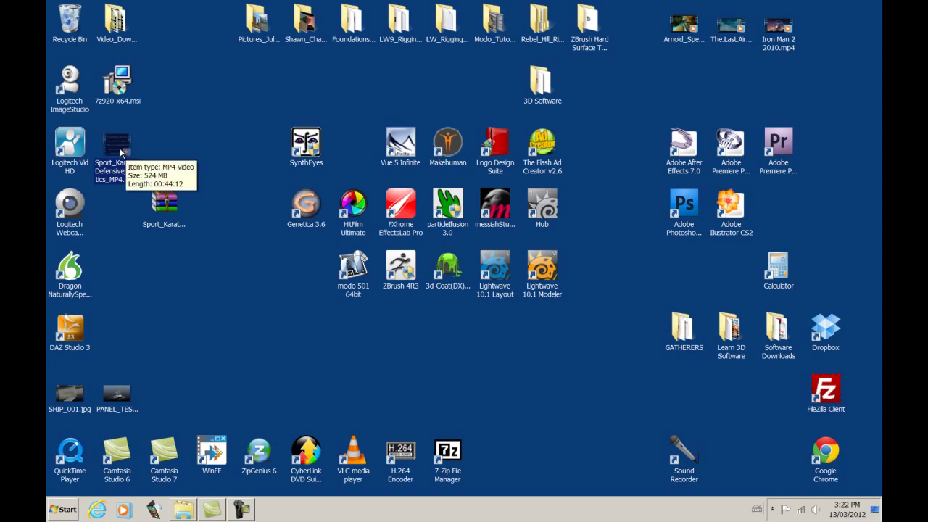
Play the extracted mp4, jump to the middle and further ahead, then close the player.
double_click(120, 148)
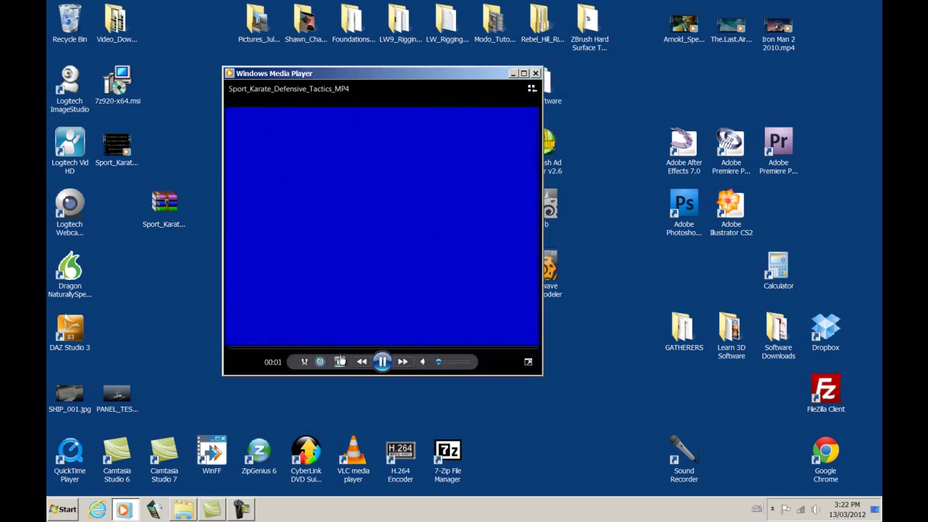
left_click(351, 348)
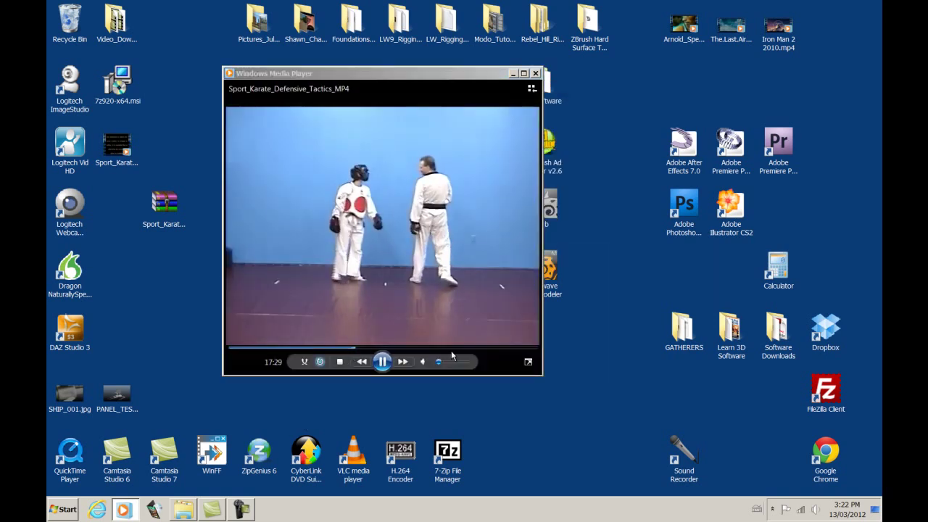
left_click(461, 348)
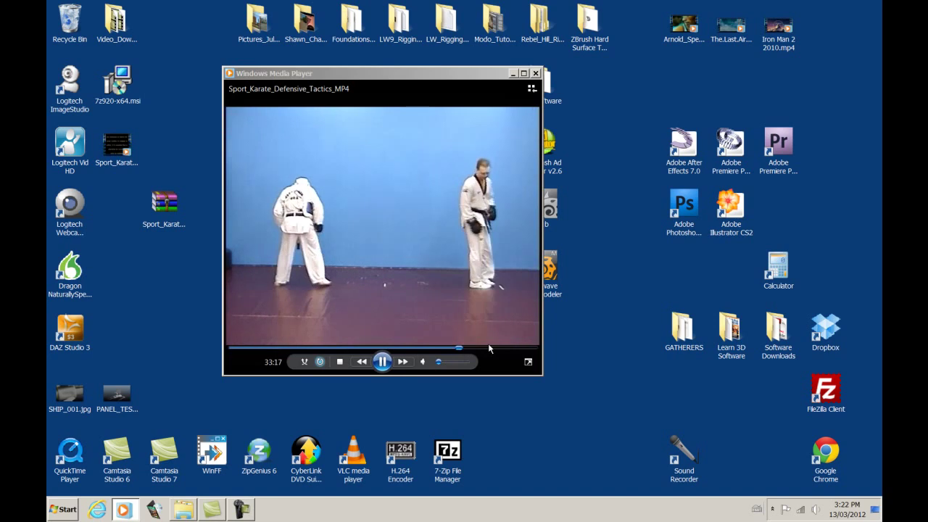
left_click(536, 73)
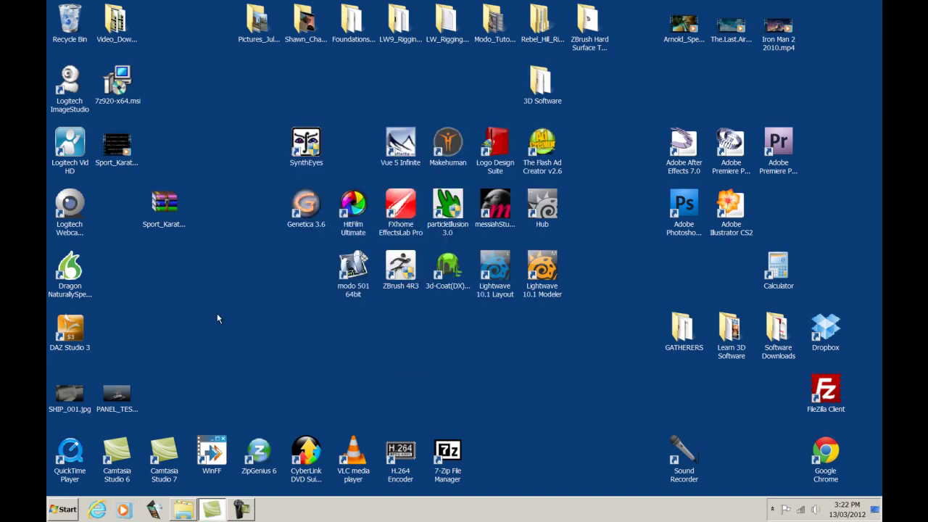
Delete the extracted mp4 from the desktop and confirm.
left_click(123, 161)
right_click(122, 155)
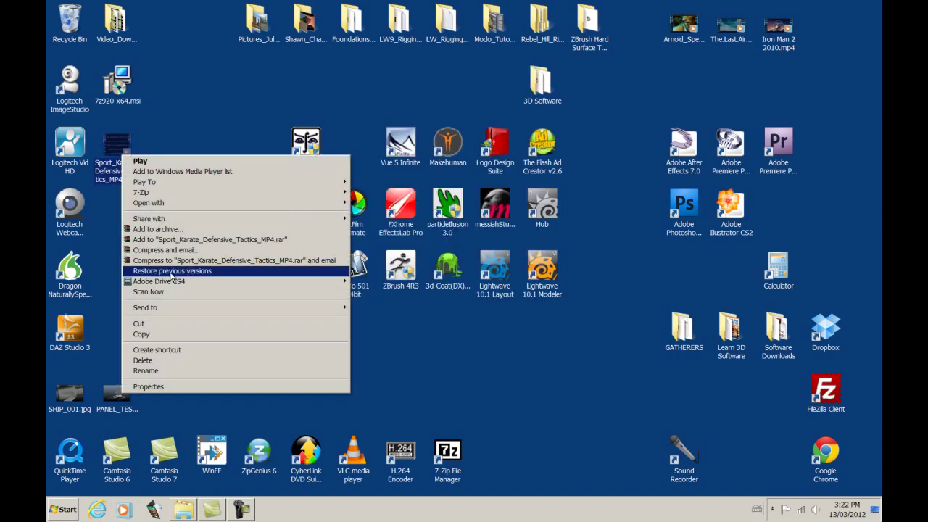
left_click(143, 360)
left_click(500, 288)
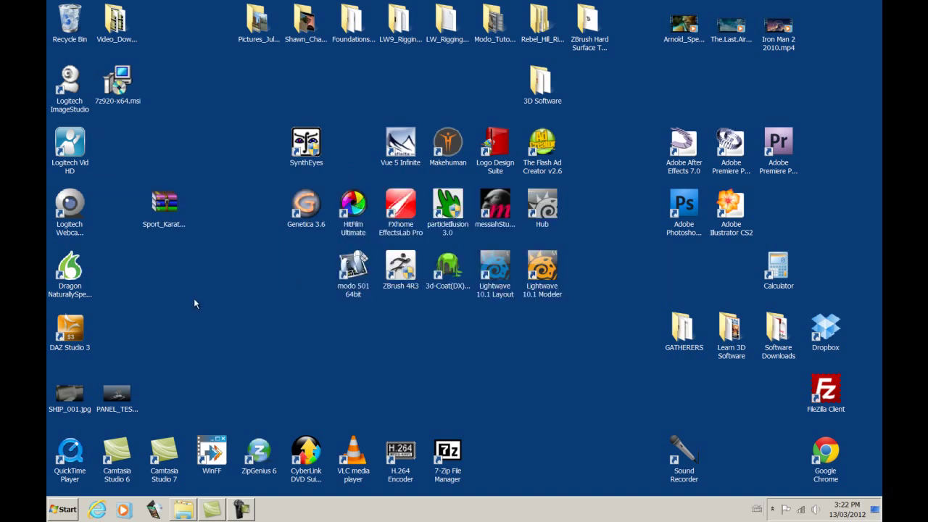
Launch 7-Zip File Manager from its desktop shortcut and select Sport_Karate_Defensive_Tactics_MP4.rar (539 461 837 bytes).
left_click(164, 210)
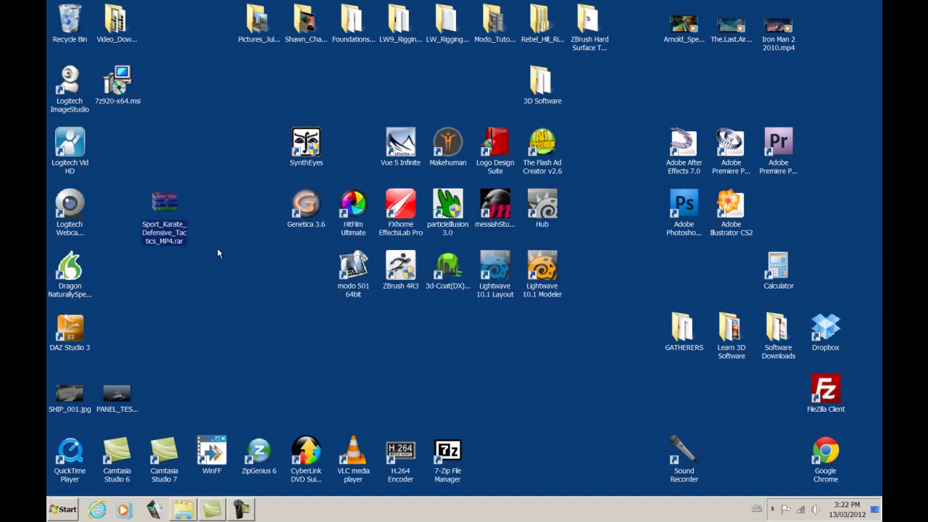
left_click(451, 456)
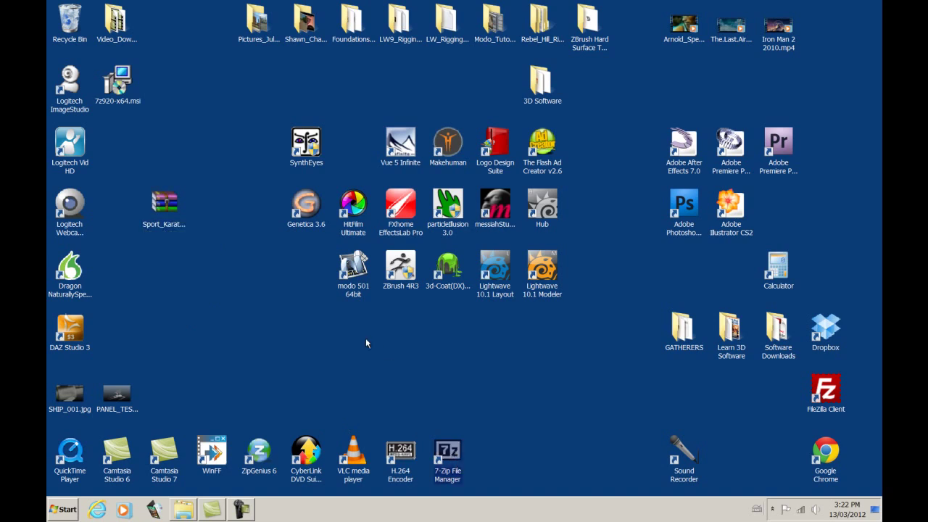
double_click(447, 453)
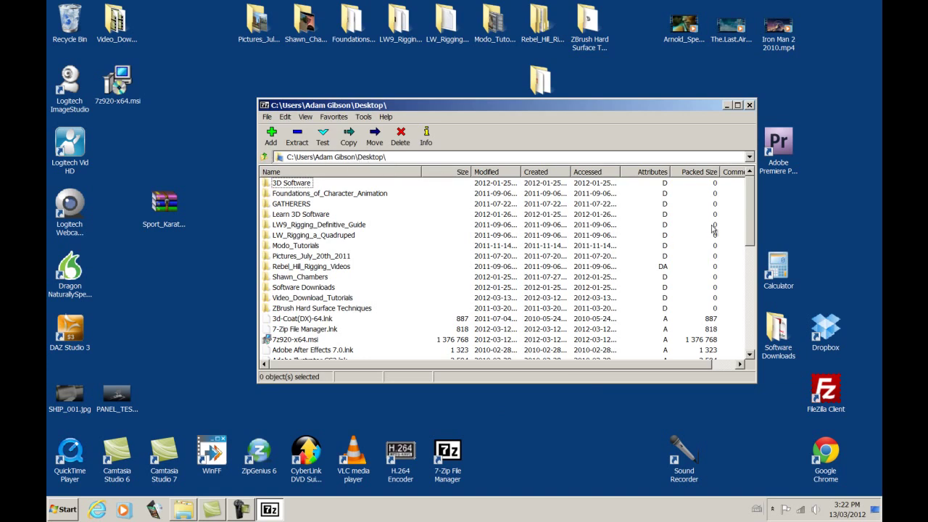
left_click_drag(752, 201, 750, 311)
left_click(292, 321)
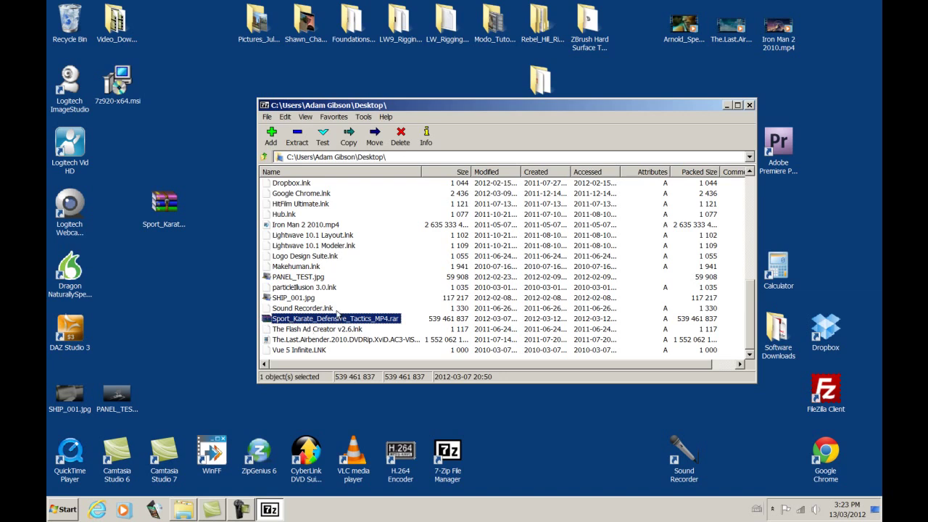
Extract the rar from 7-Zip File Manager into a Sport_Karate_Defensive_Tactics_MP4 folder on the desktop.
left_click(297, 137)
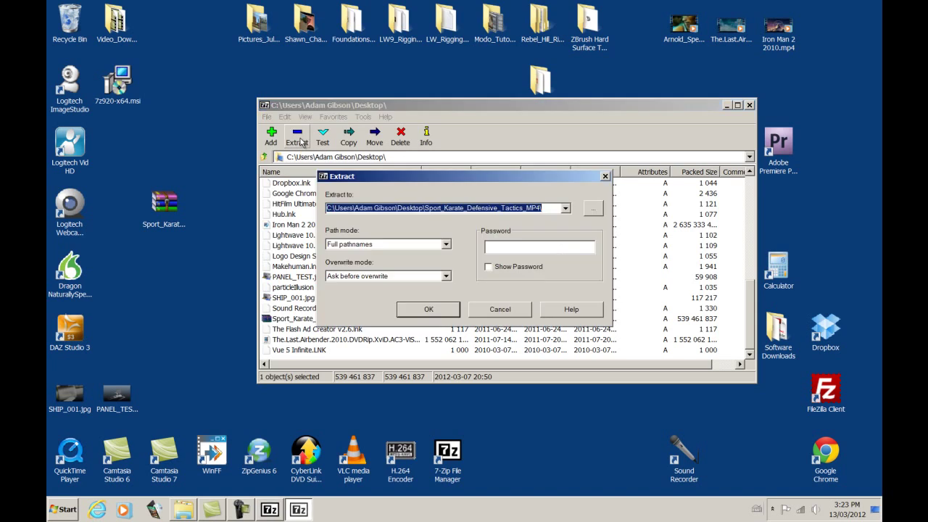
left_click(429, 310)
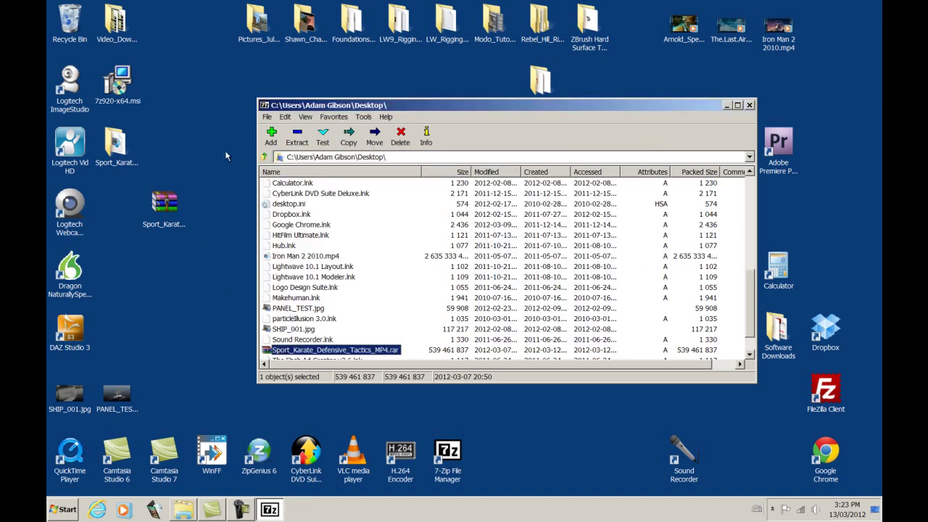
left_click(225, 150)
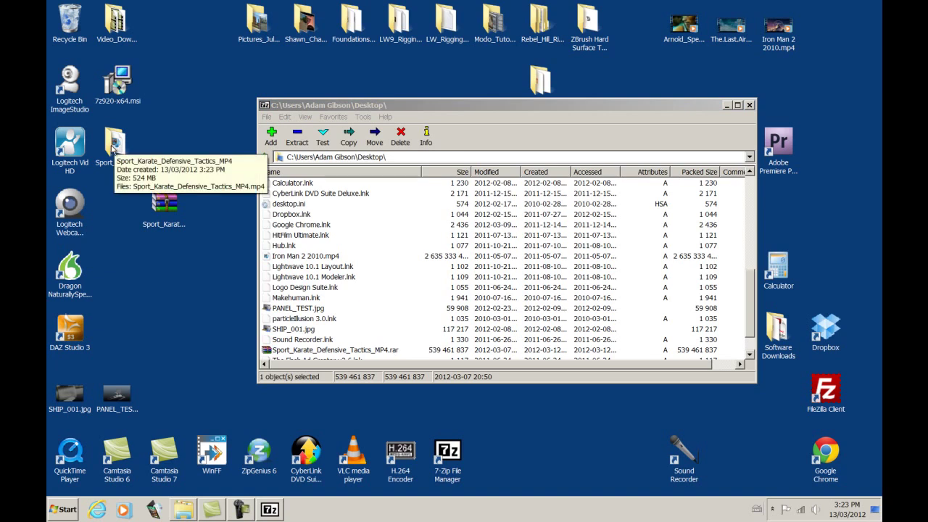
Open the Sport_Karate_Defensive_Tactics_MP4 folder, pause and close the playing video, and browse the mp4's options.
double_click(114, 145)
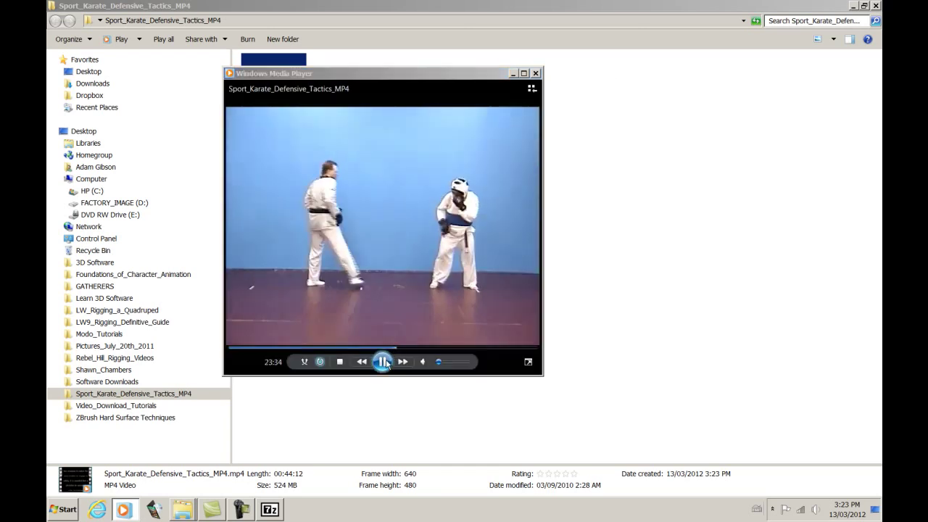
left_click(383, 362)
left_click(536, 73)
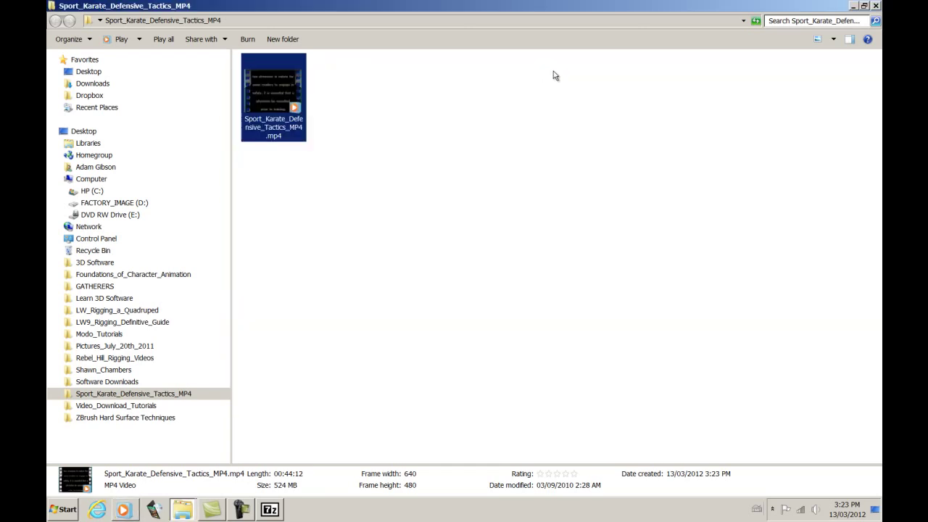
left_click(380, 191)
right_click(276, 92)
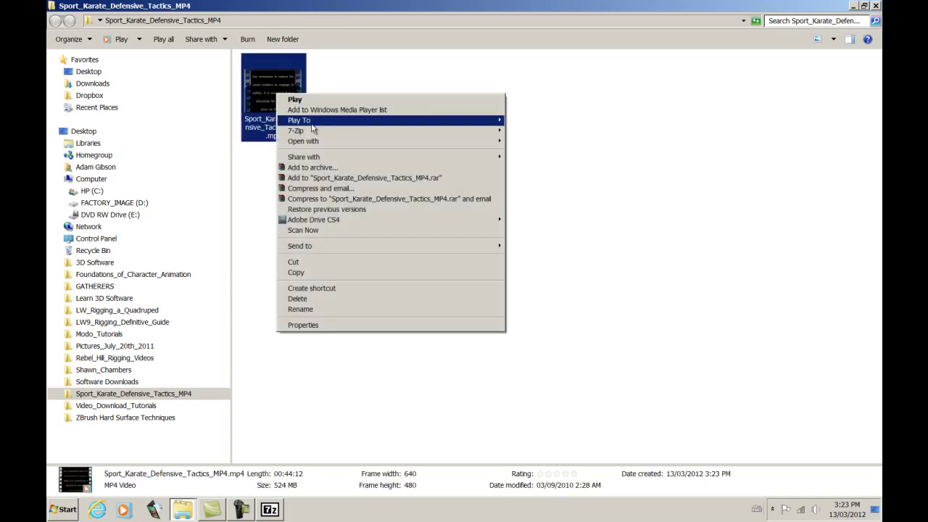
mouse_move(306, 144)
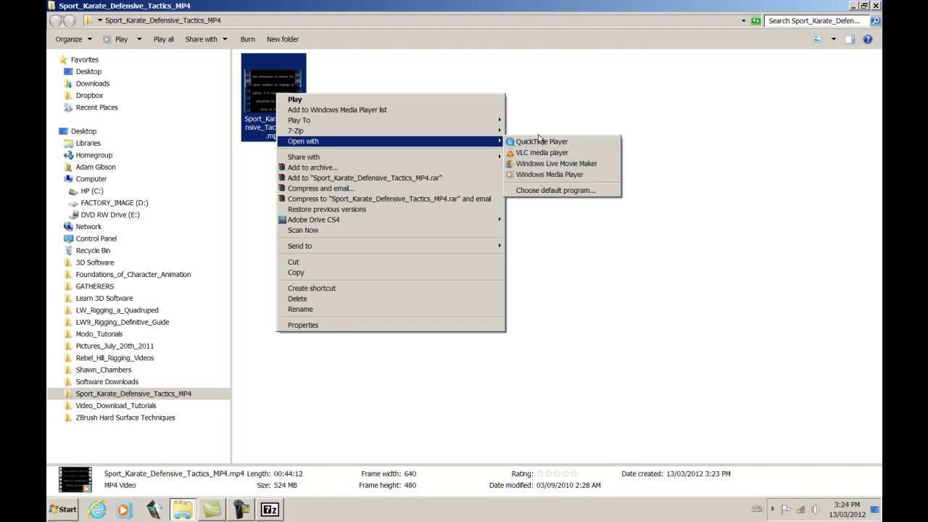
left_click(550, 98)
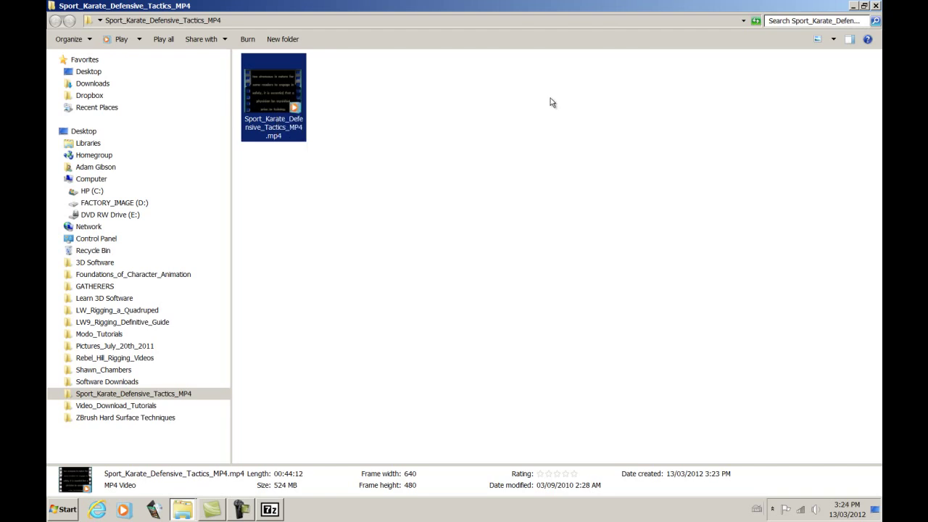
Play the 524 MB mp4 again, jump to around 11 minutes, and close the player.
left_click(270, 91)
double_click(269, 91)
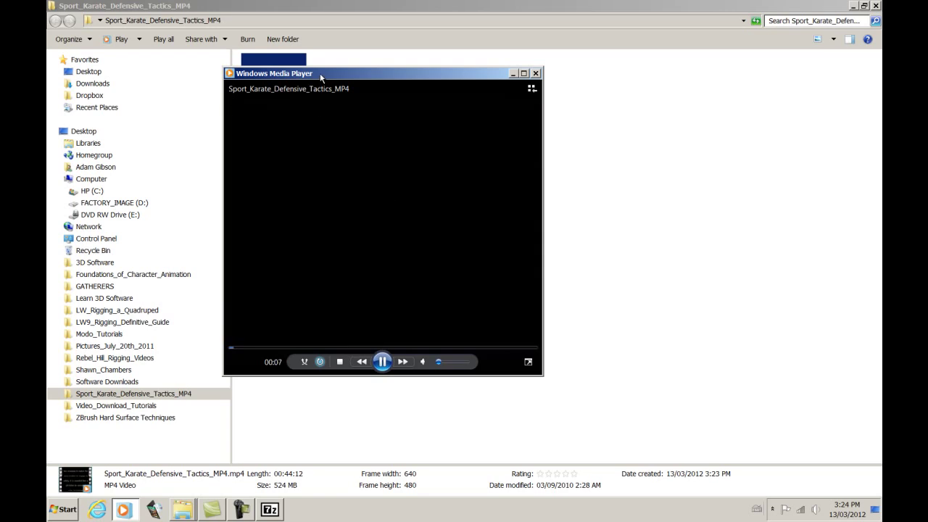
left_click(310, 348)
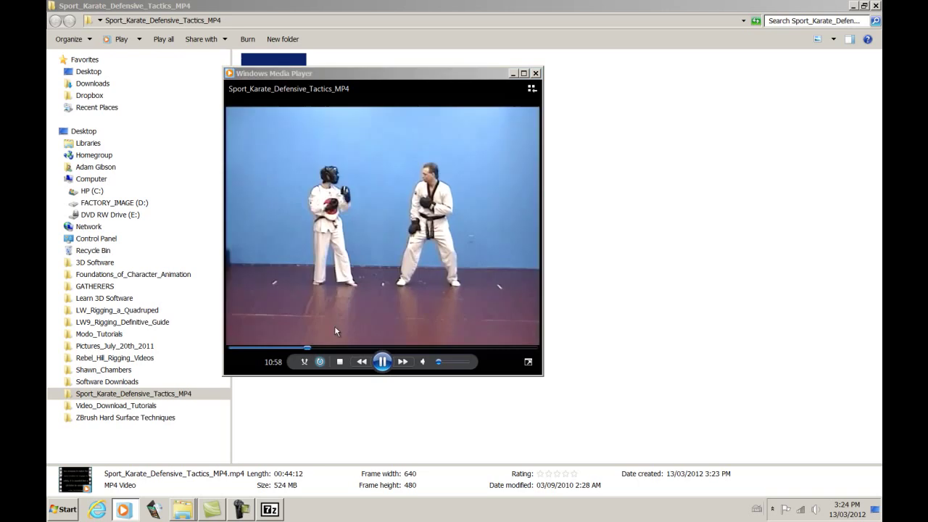
left_click(537, 74)
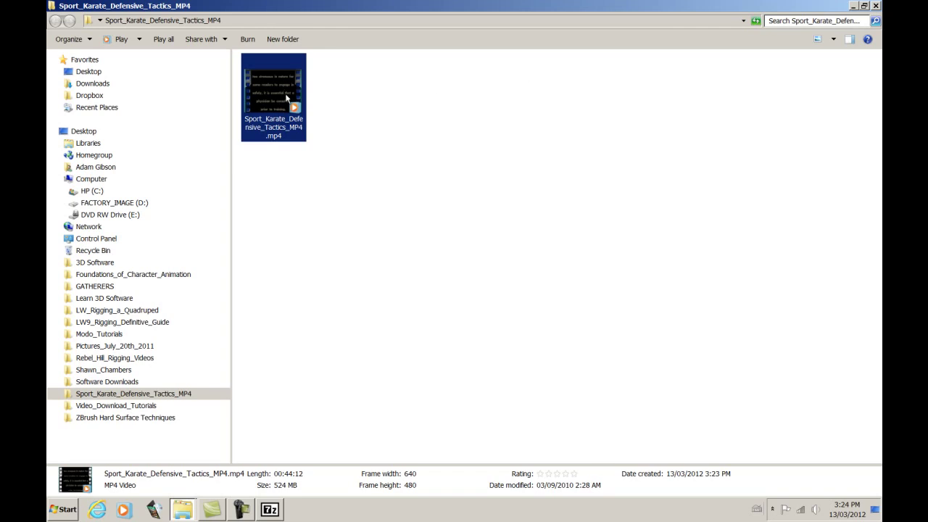
Close Explorer and 7-Zip File Manager, then open and dismiss the RAR's context menu.
left_click(876, 6)
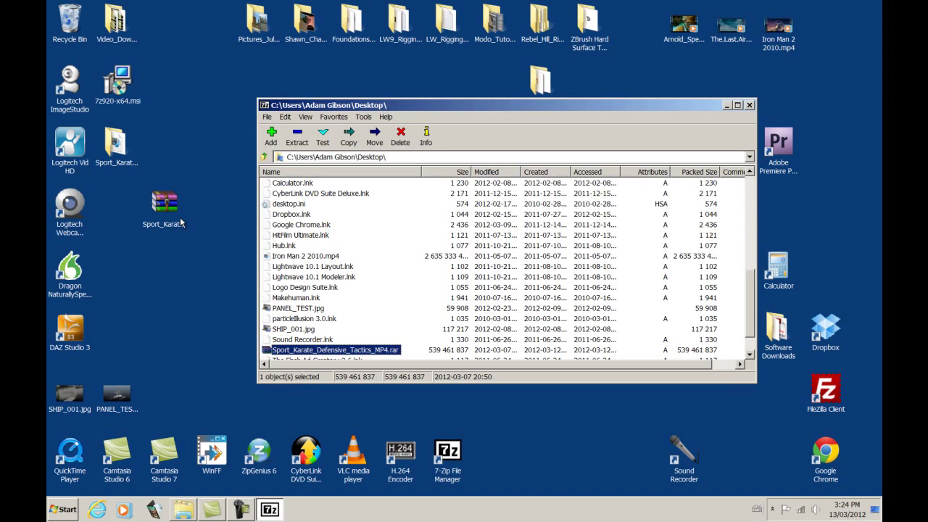
left_click(750, 105)
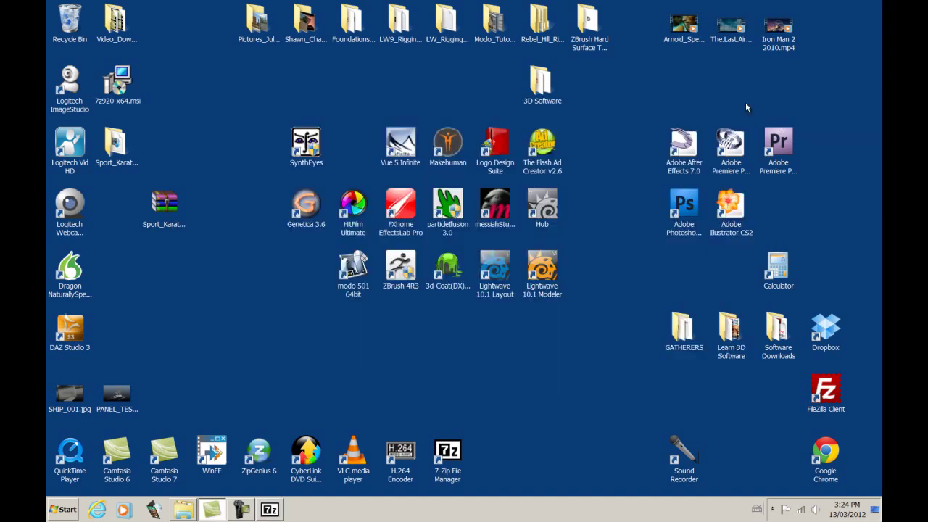
right_click(171, 211)
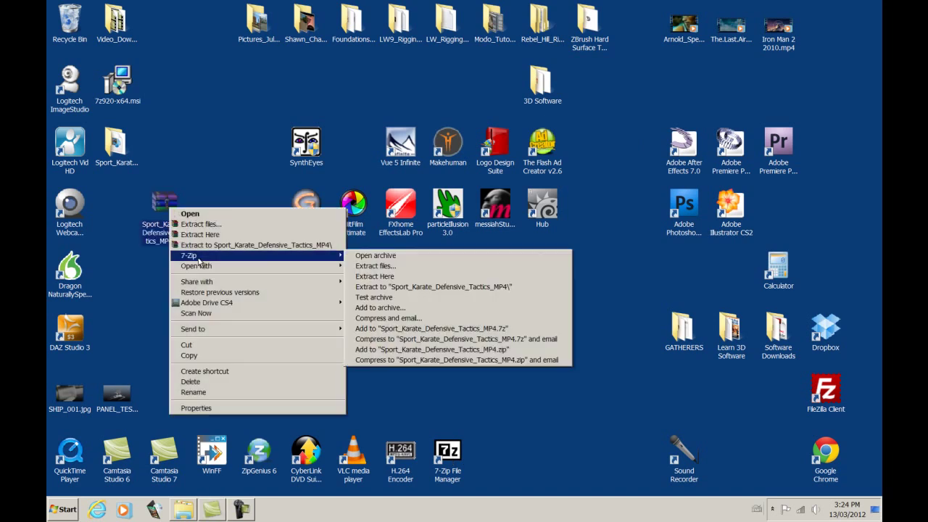
left_click(230, 179)
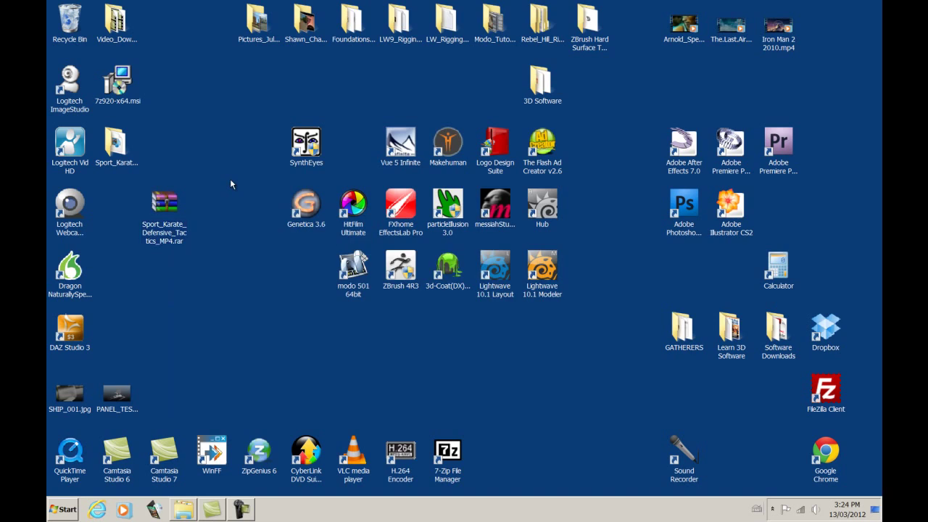
Browse the Start menu's All Programs list, then dismiss it.
left_click(66, 510)
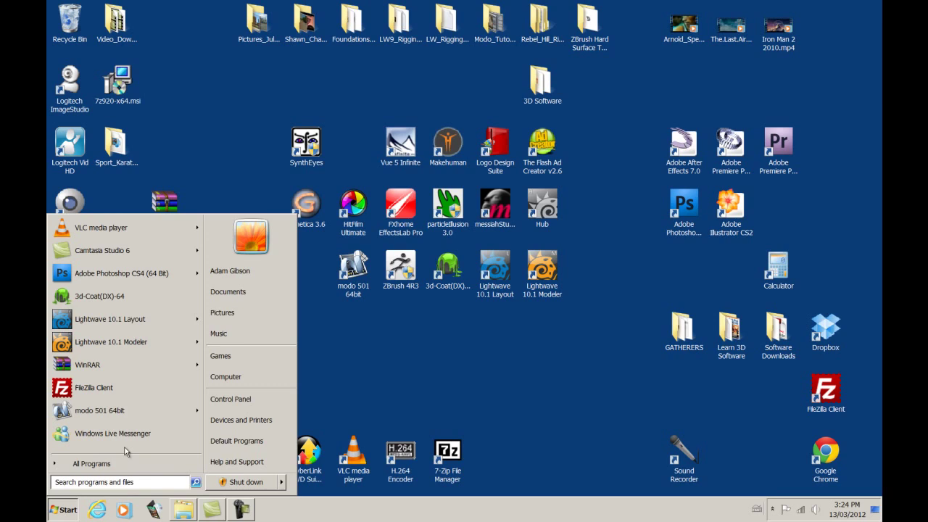
left_click(106, 464)
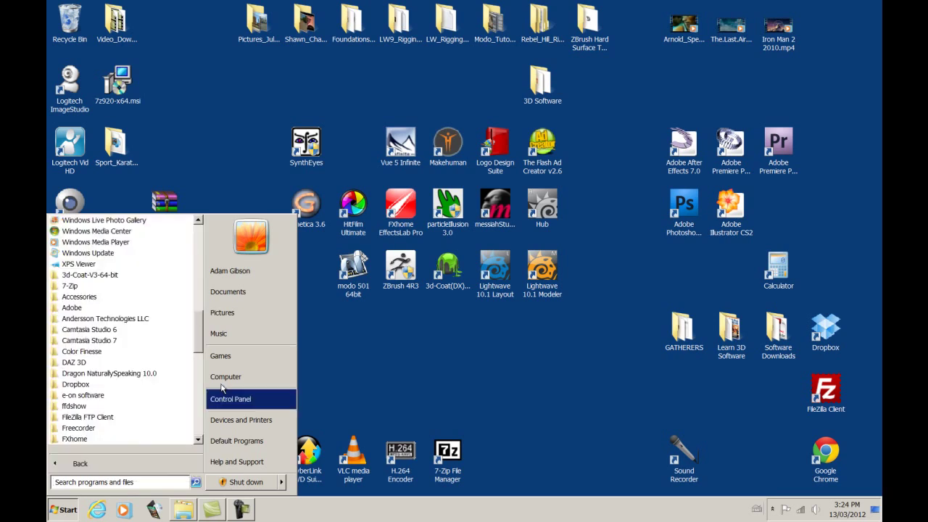
scroll(201, 327, "up", 1)
left_click_drag(202, 327, 199, 335)
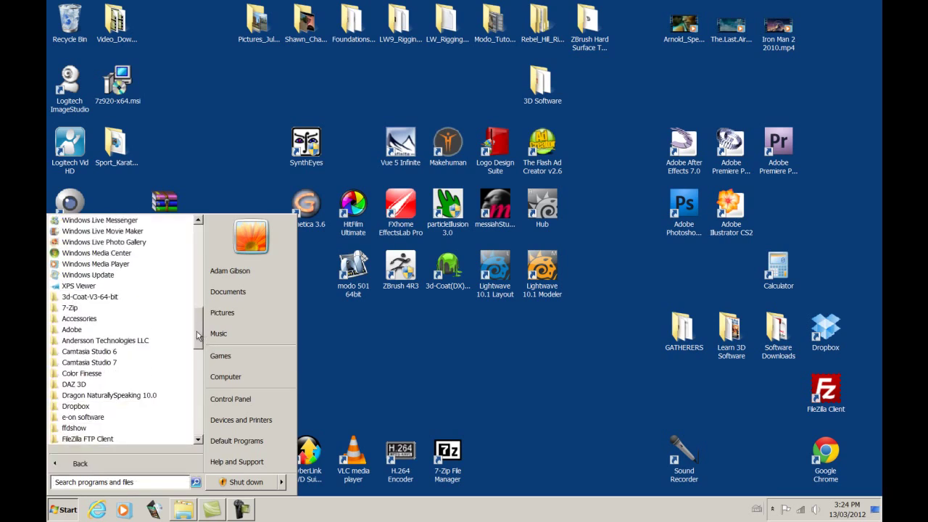
left_click(367, 338)
Launch 7-Zip File Manager from the 7-Zip group under All Programs.
left_click(62, 510)
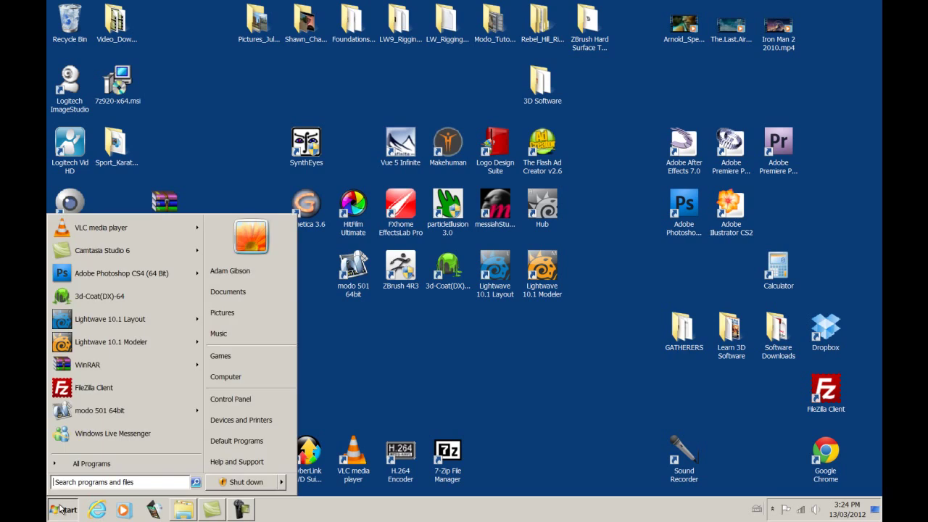
left_click(91, 463)
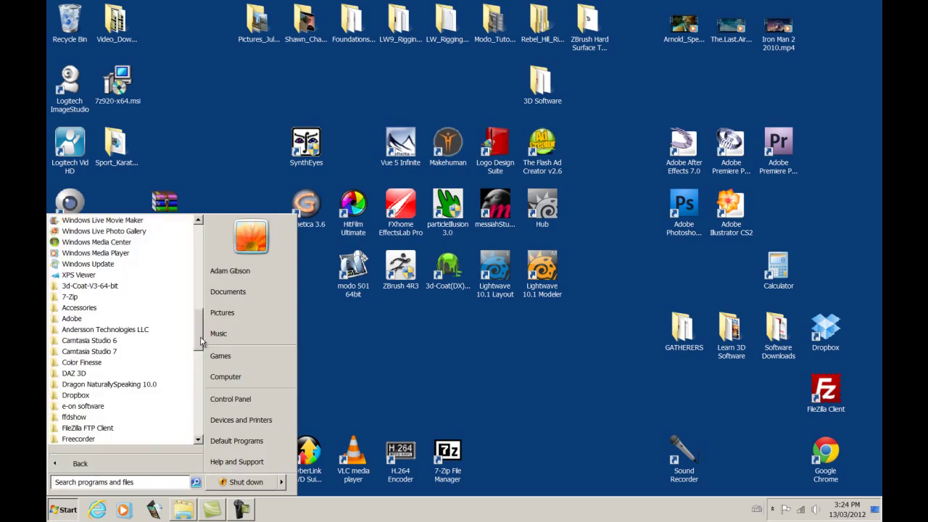
scroll(200, 342, "down", 2)
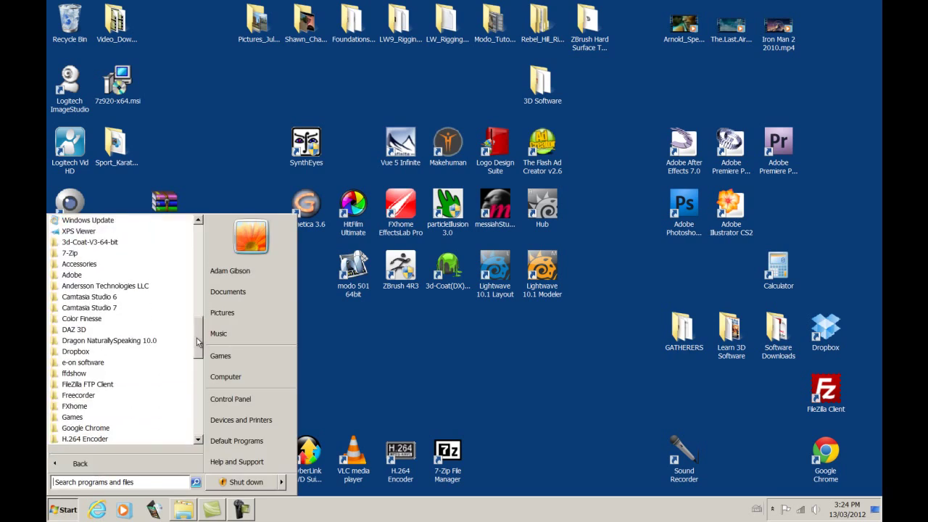
left_click(73, 253)
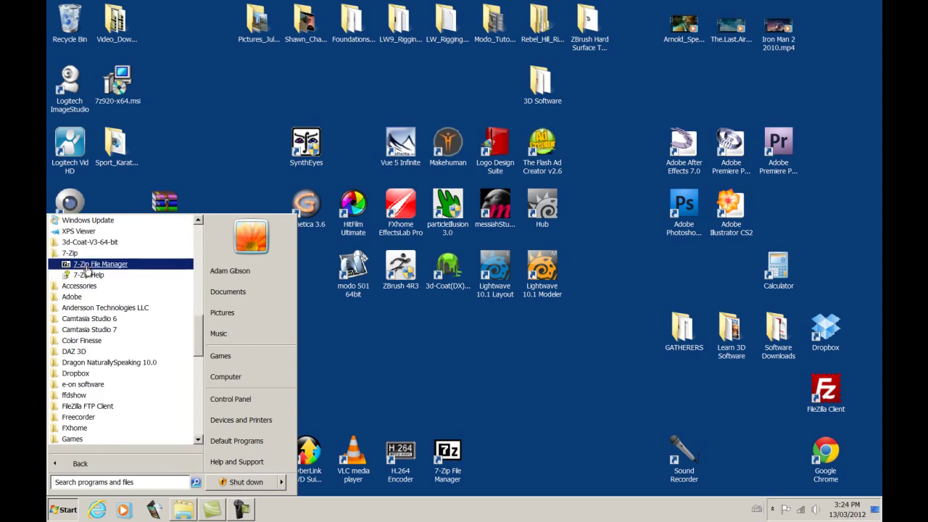
left_click(98, 265)
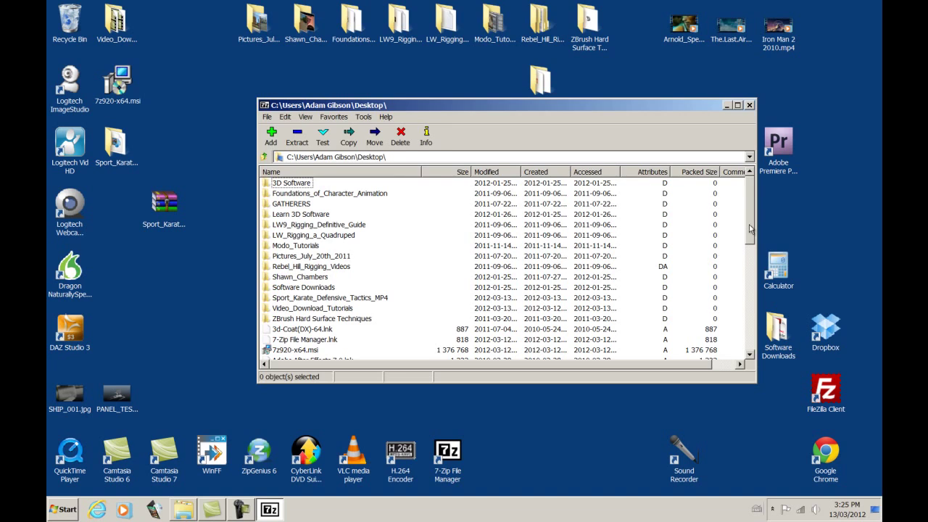
left_click_drag(751, 229, 741, 340)
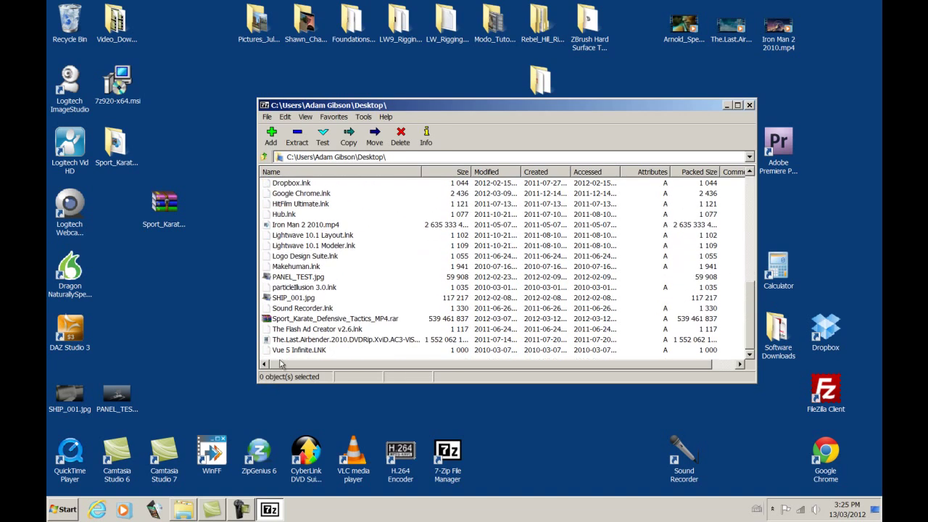
left_click(315, 321)
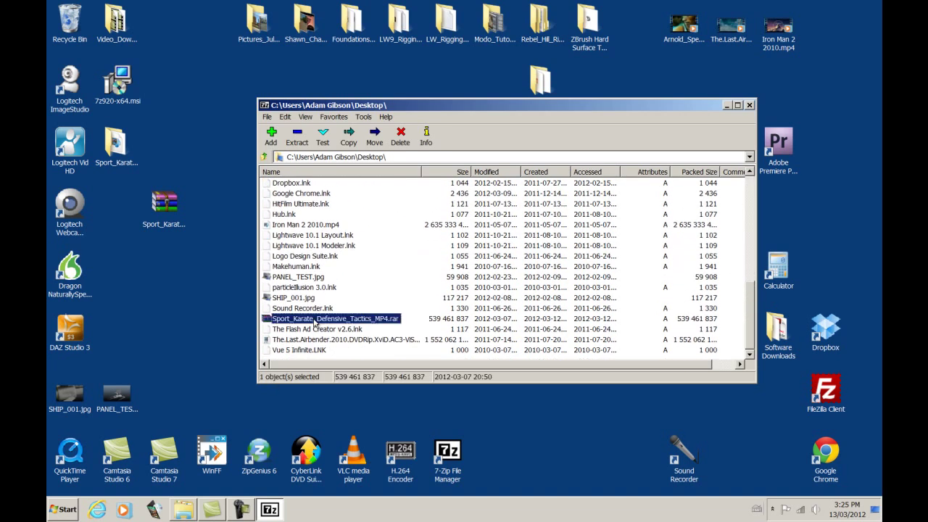
left_click(297, 136)
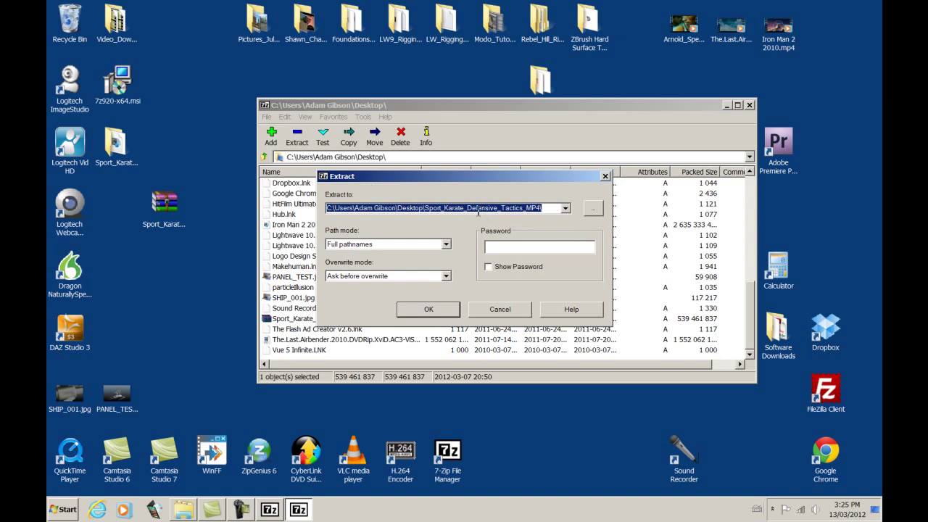
left_click(593, 208)
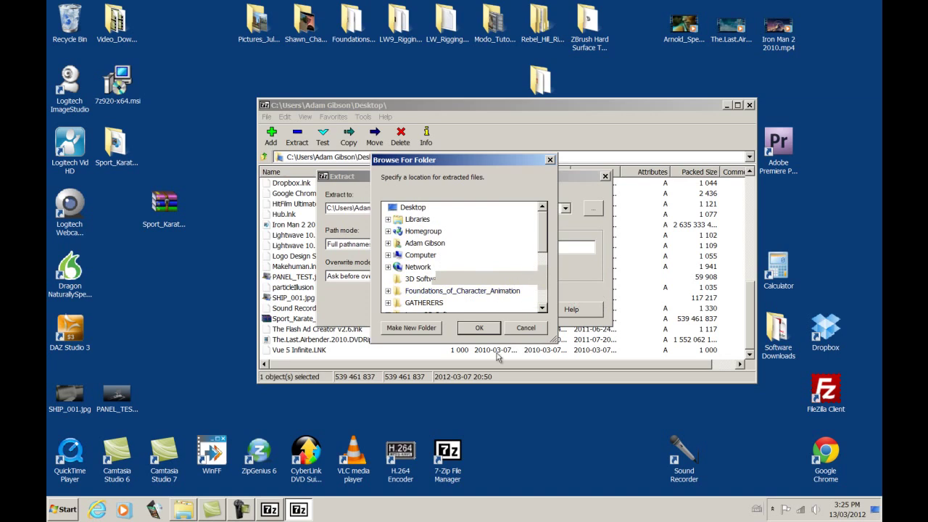
left_click(524, 330)
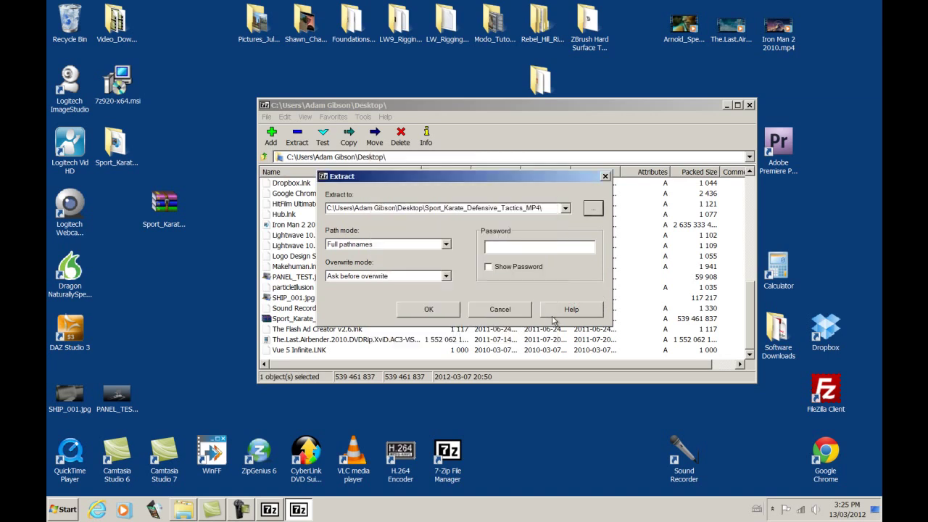
left_click(429, 309)
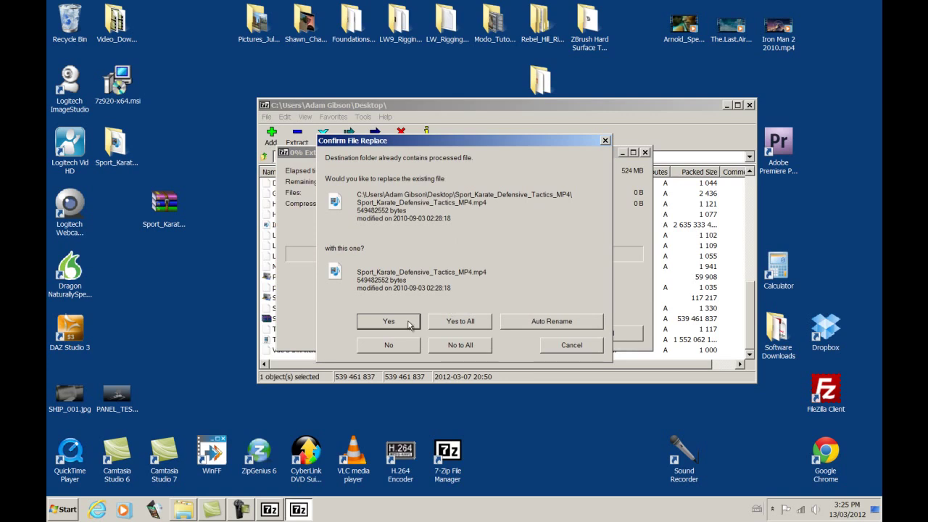
left_click(572, 346)
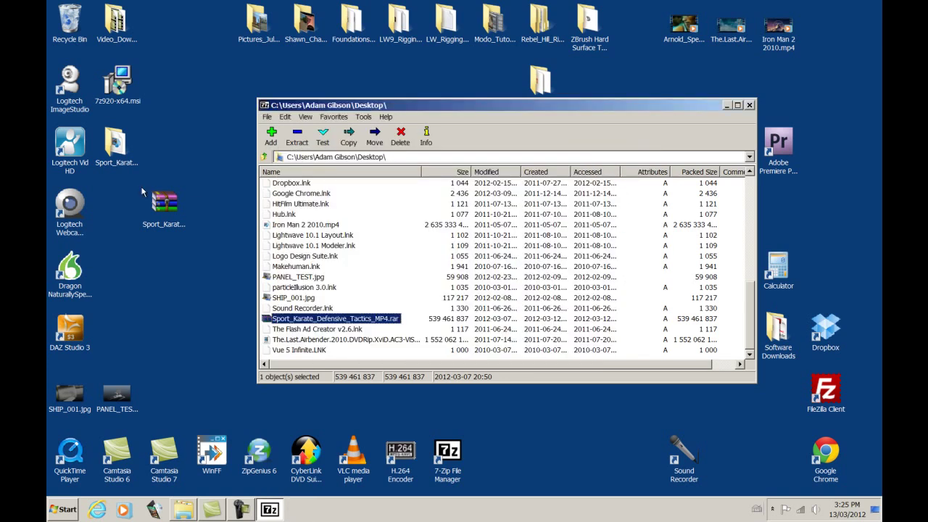
Delete the old extracted Sport_Karate_Defensive_Tactics_MP4 folder from the desktop.
right_click(106, 139)
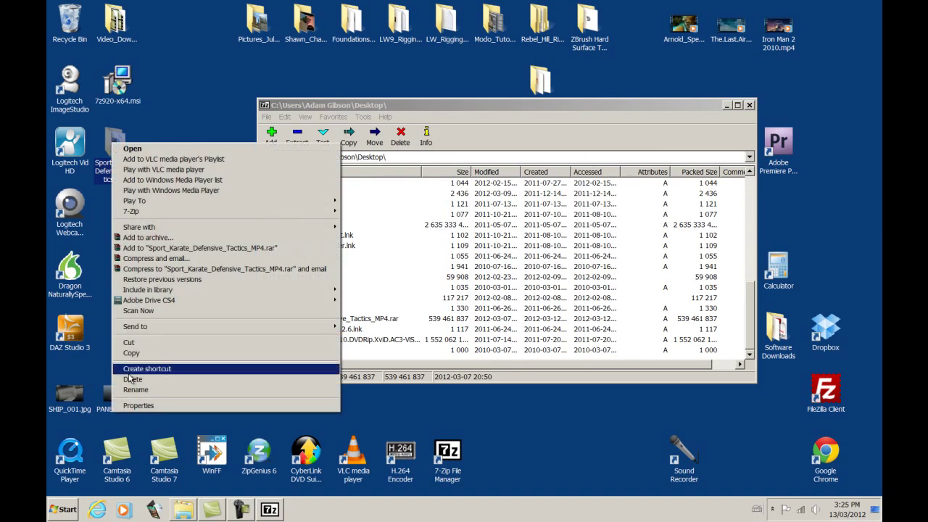
left_click(132, 379)
left_click(497, 295)
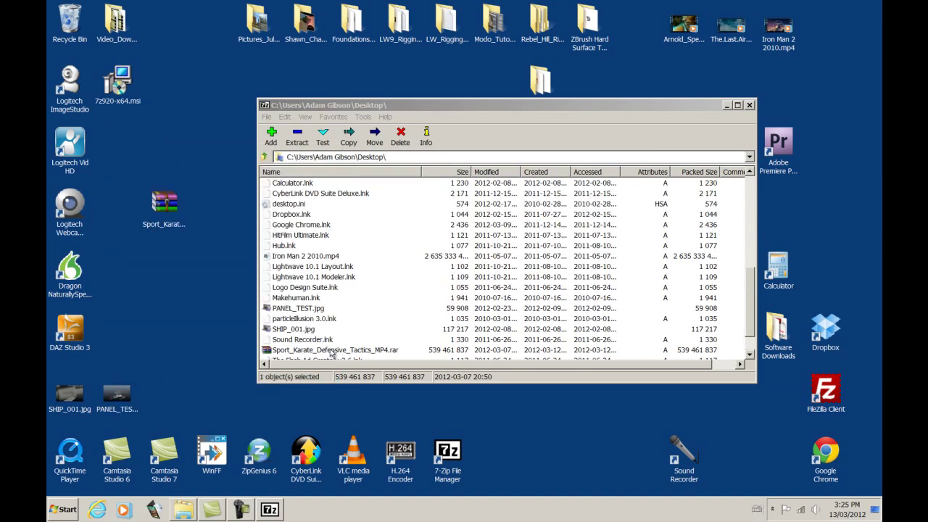
Extract the RAR archive to its default desktop destination folder.
left_click(331, 351)
left_click(296, 137)
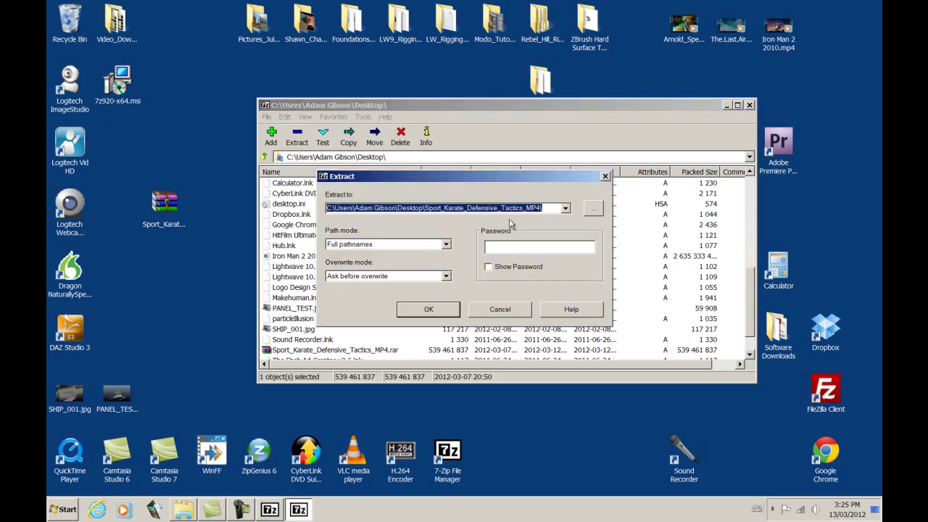
left_click(596, 210)
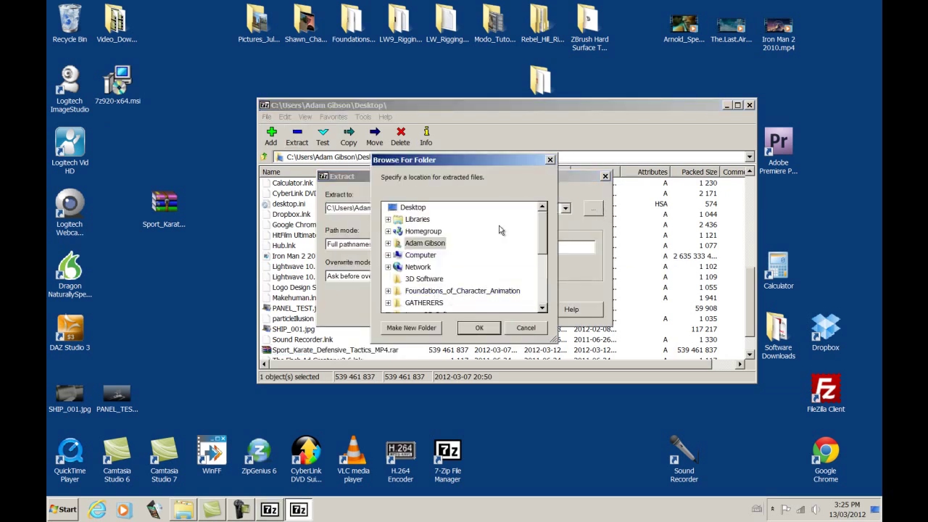
left_click(524, 327)
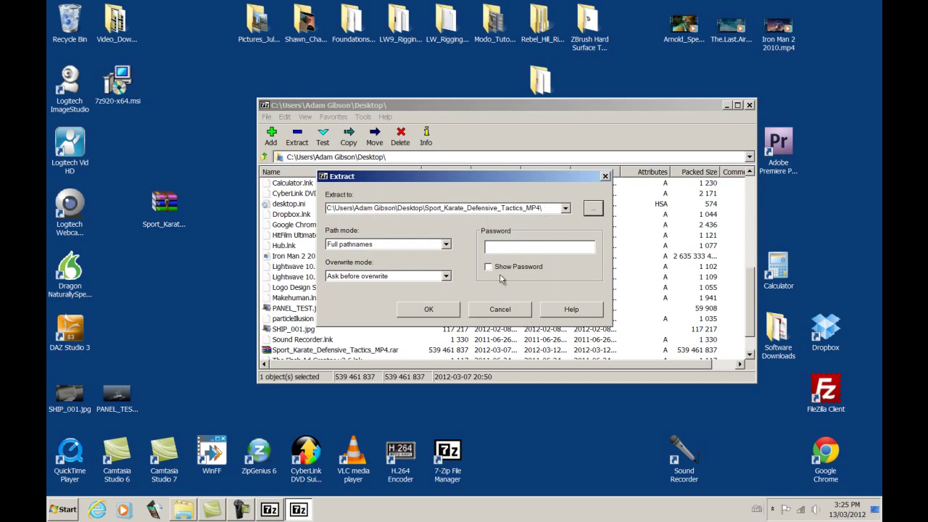
left_click(429, 309)
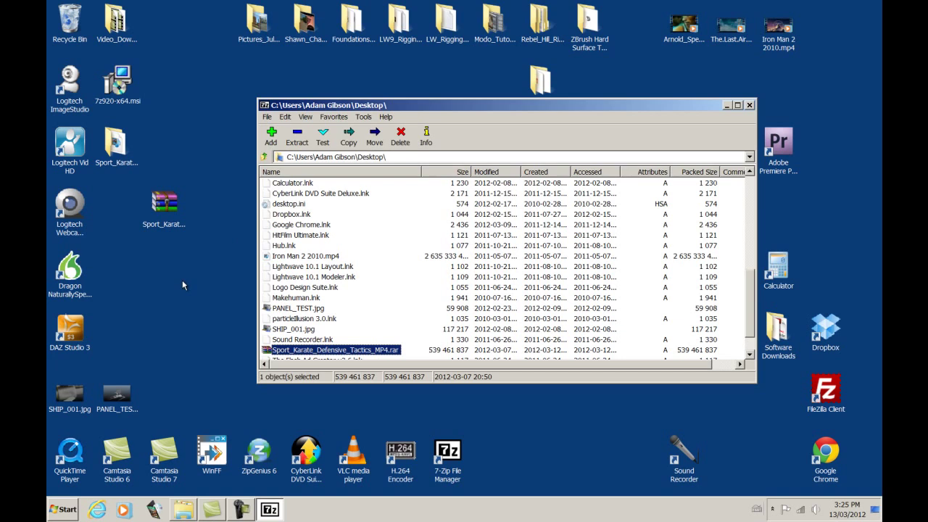
left_click(750, 106)
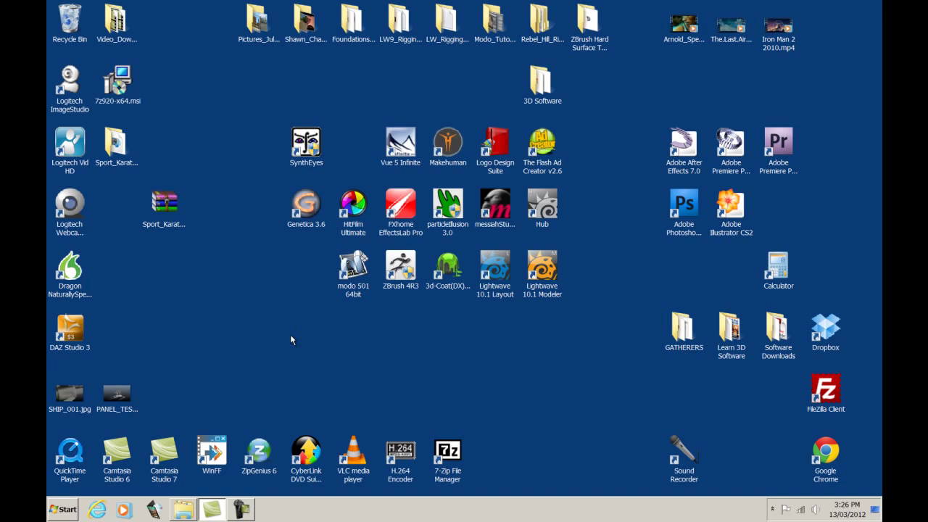
left_click(171, 204)
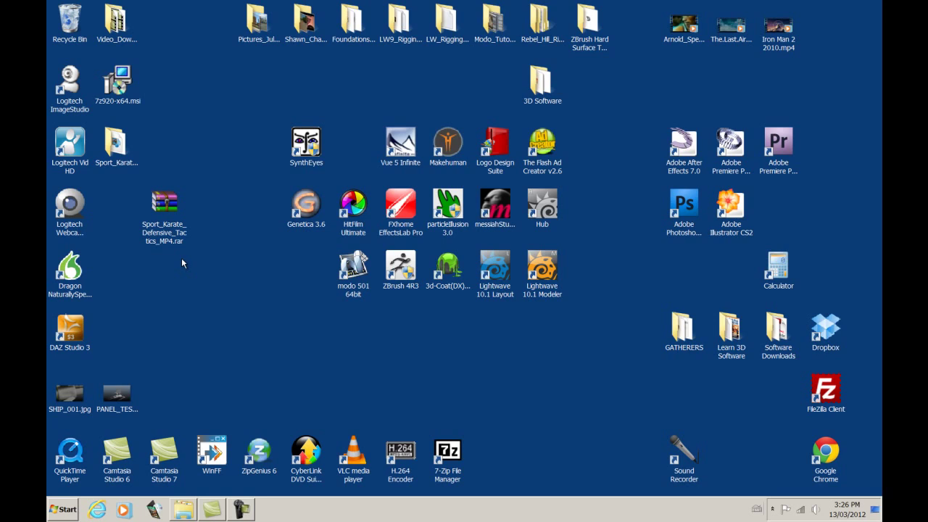
left_click(172, 205)
left_click(175, 232)
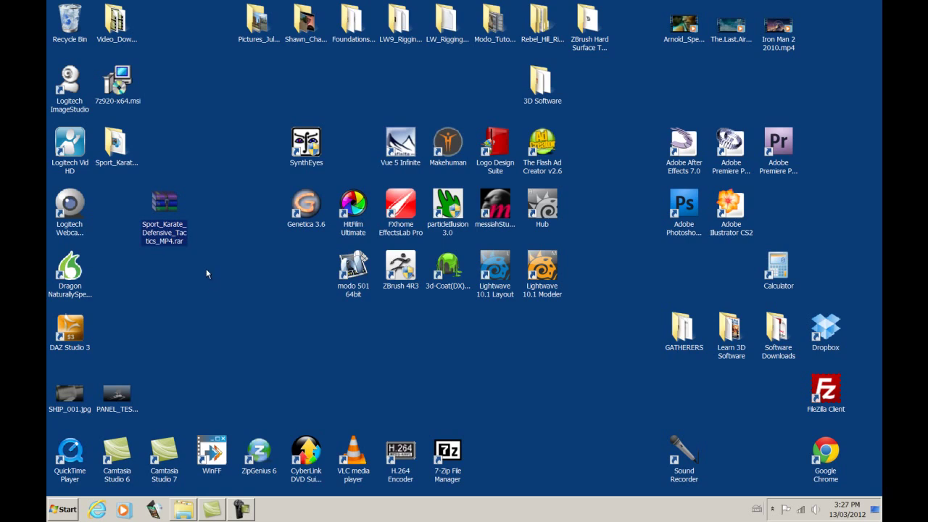
left_click(218, 274)
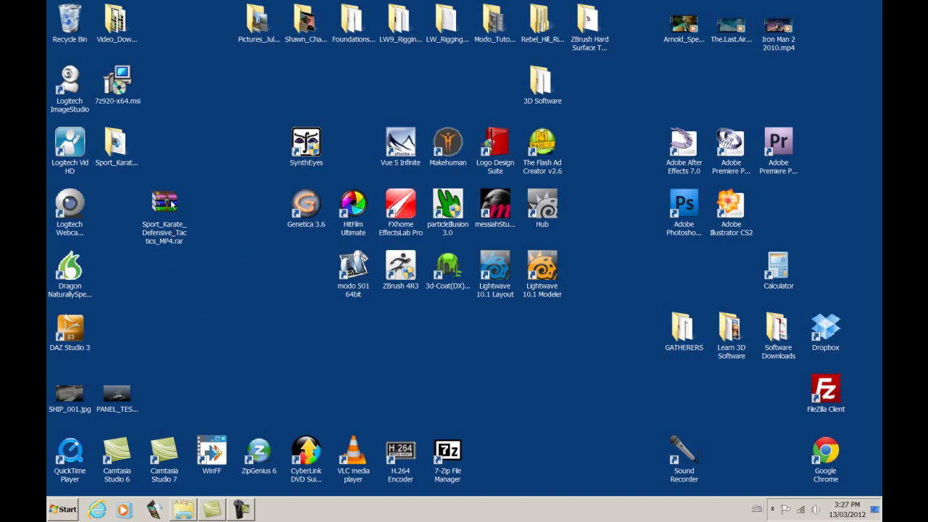
Show the infotip for the Sport_Karate_Defensive_Tactics_MP4.rar desktop icon.
mouse_move(170, 215)
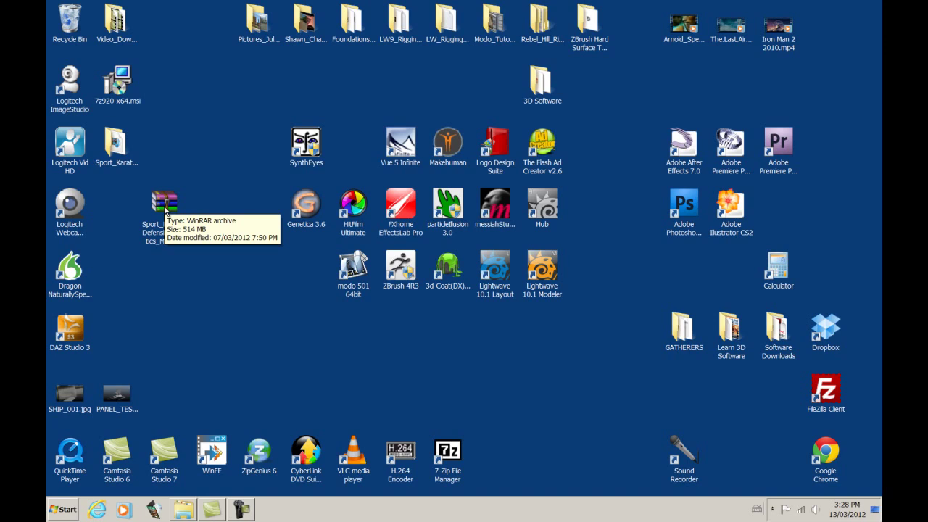
Check the archive's Properties, which show 514 MB (539,461,837 bytes), then close them.
right_click(166, 211)
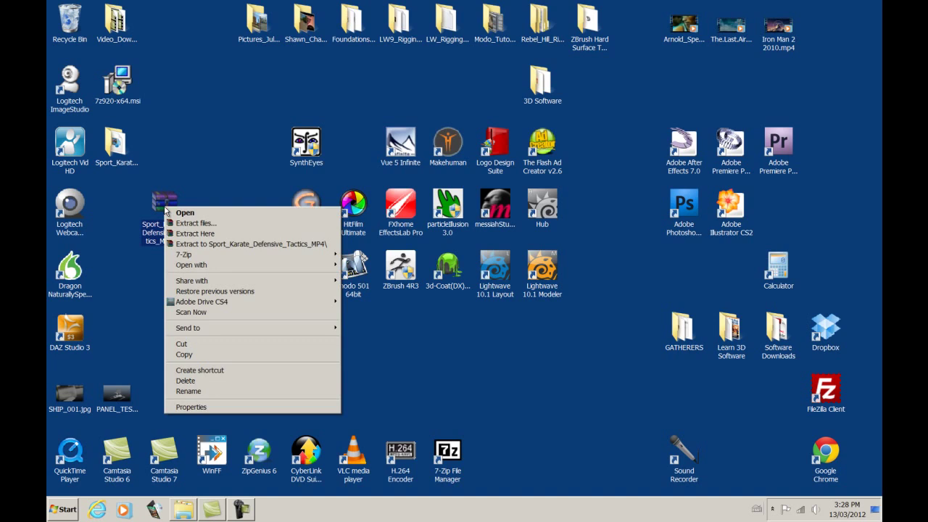
left_click(191, 407)
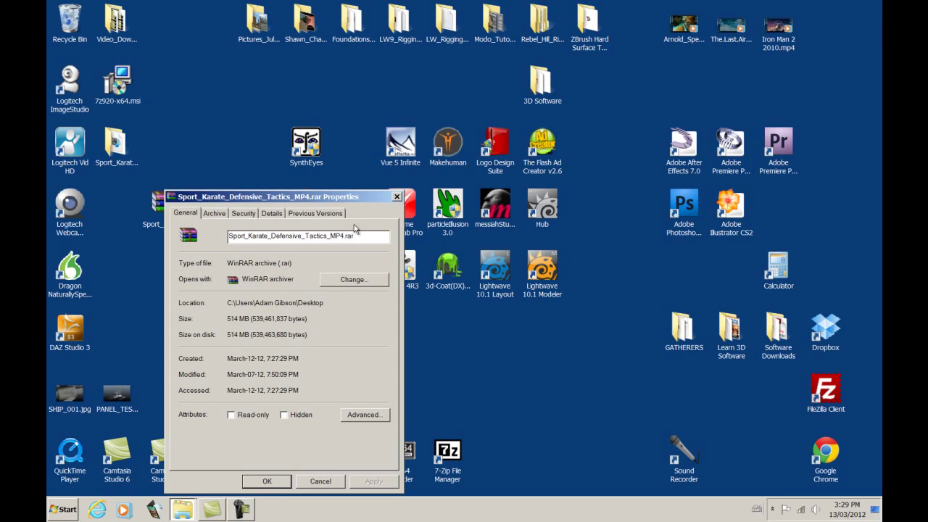
left_click(397, 197)
Reopen the RAR archive's Properties once more, then close the dialog.
left_click(162, 210)
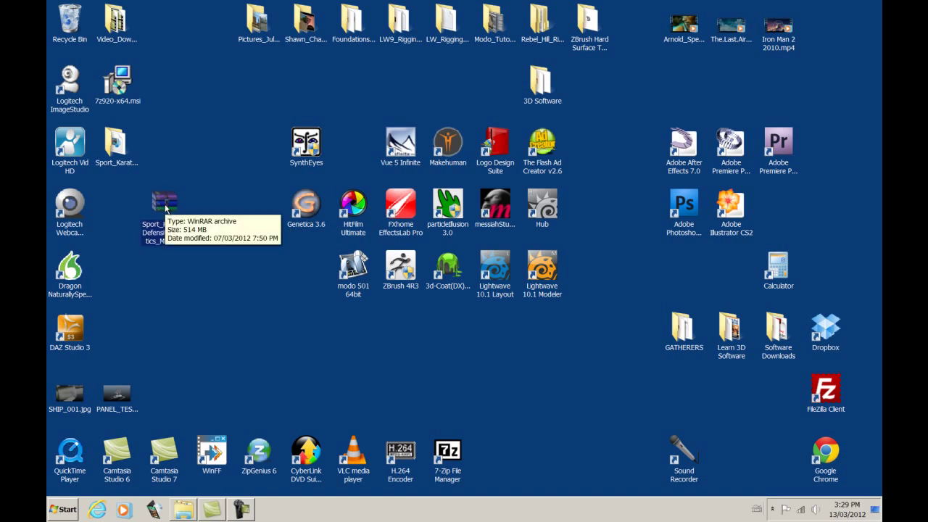
right_click(166, 209)
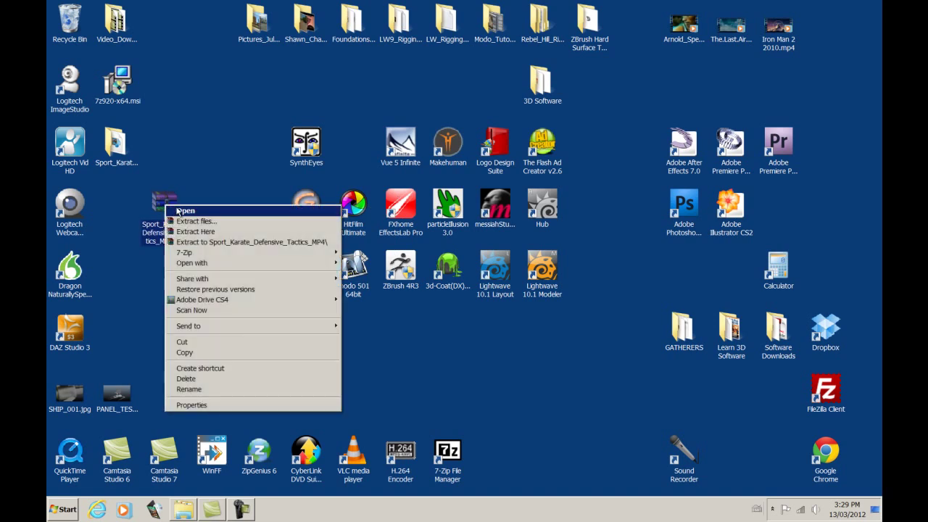
left_click(201, 404)
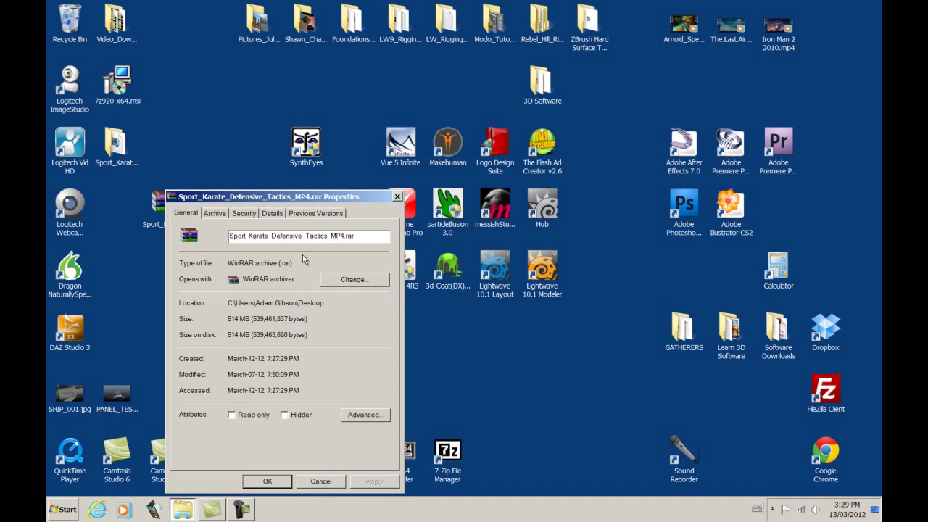
left_click(397, 198)
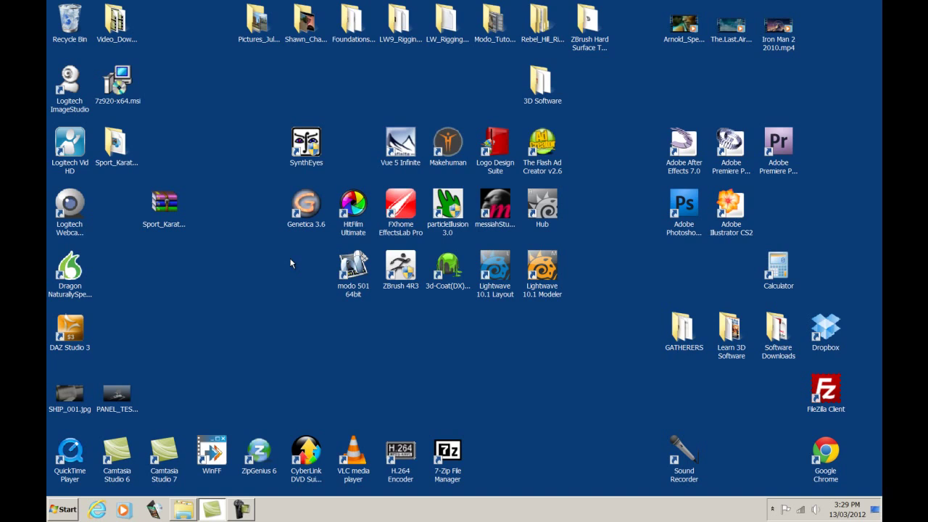
left_click(176, 211)
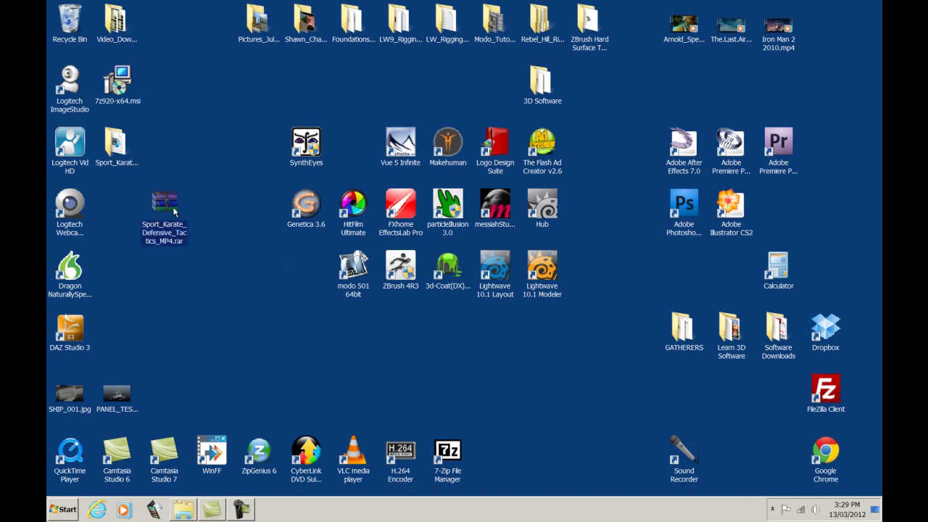
right_click(174, 209)
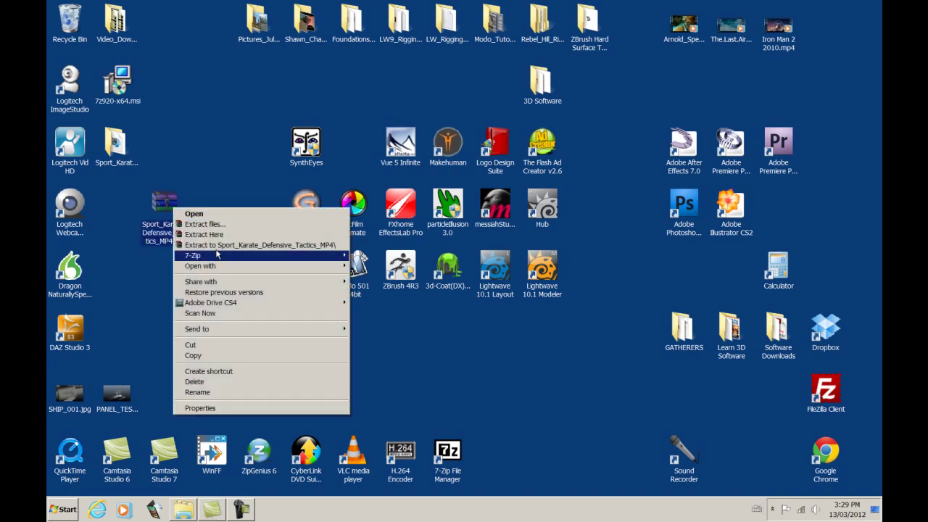
right_click(160, 198)
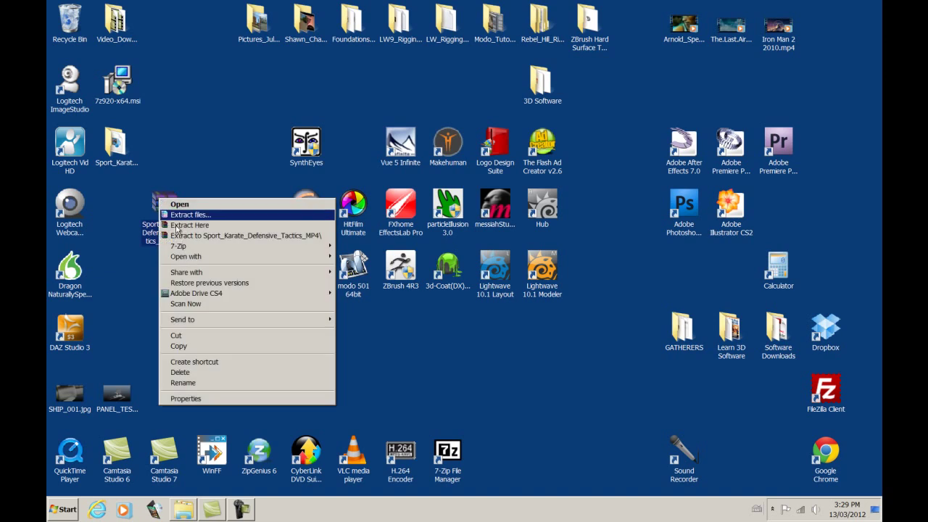
left_click(190, 398)
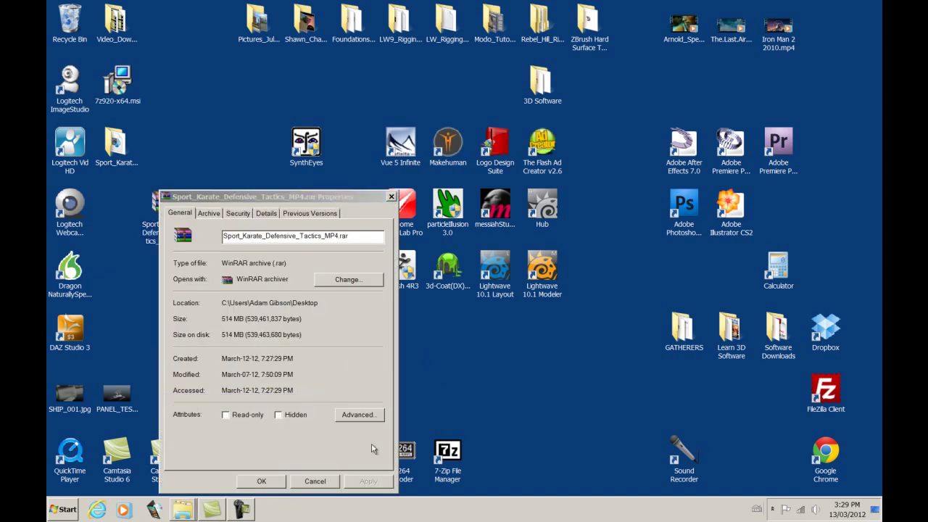
left_click(391, 197)
right_click(168, 206)
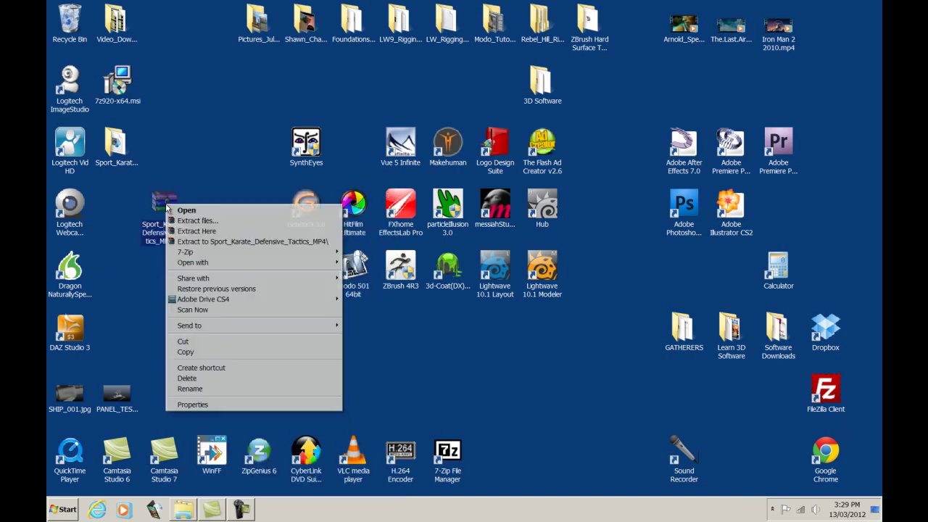
left_click(185, 405)
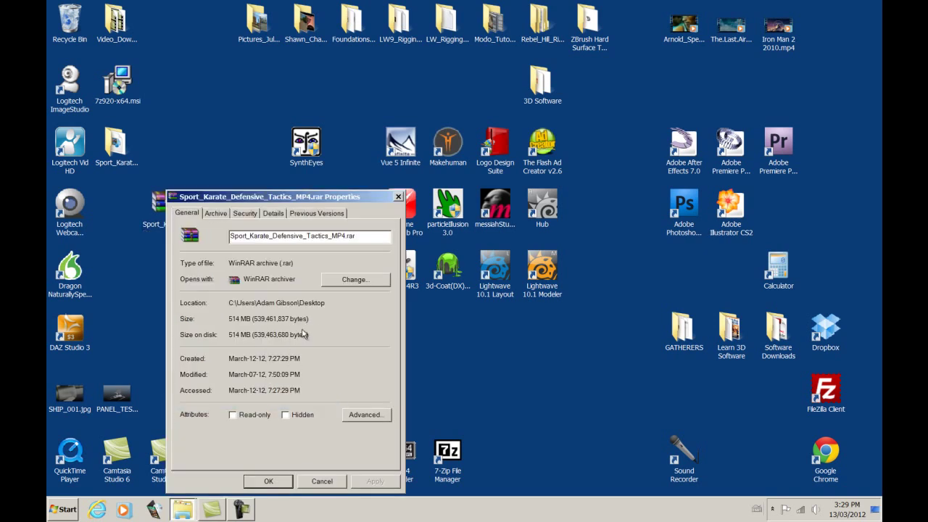
left_click(398, 197)
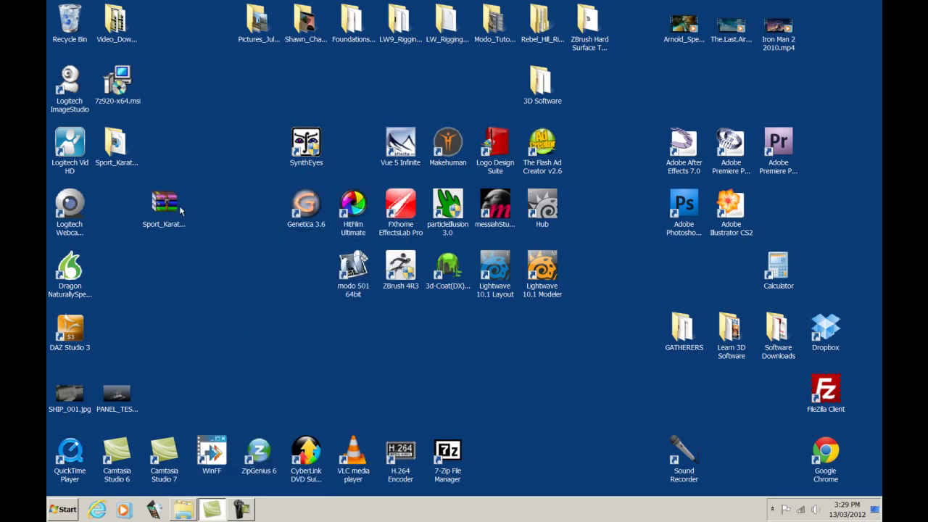